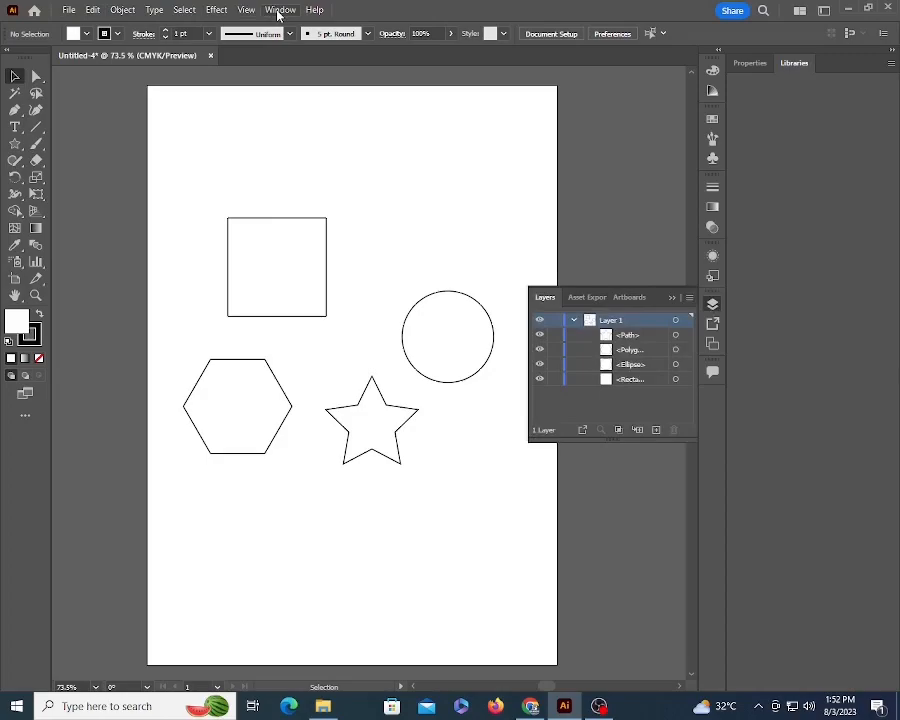
Hide the Layers panel and show it again.
key("F7")
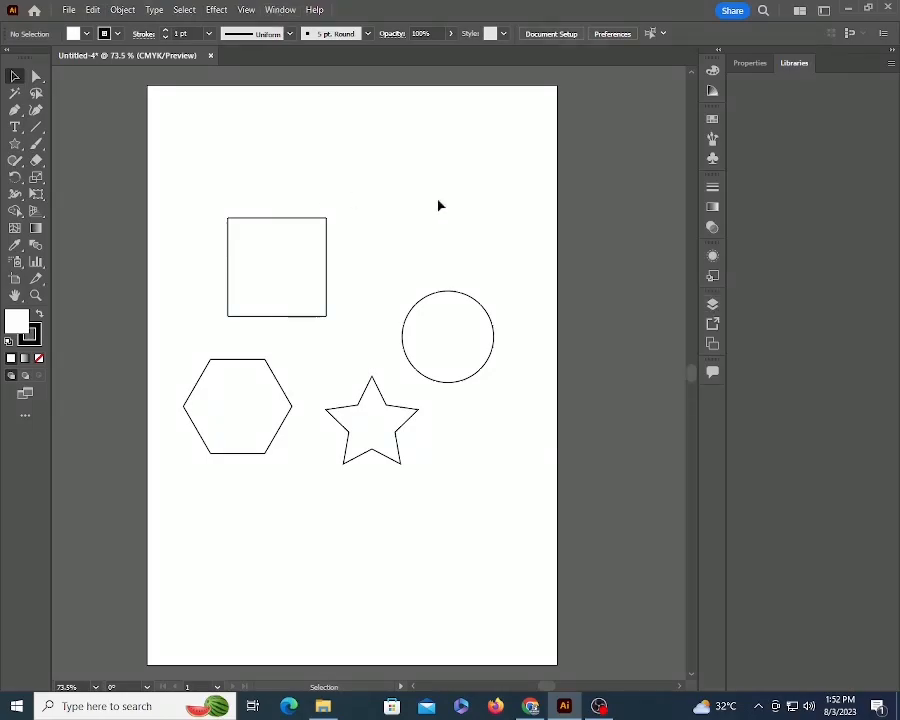
left_click(712, 304)
left_click(272, 12)
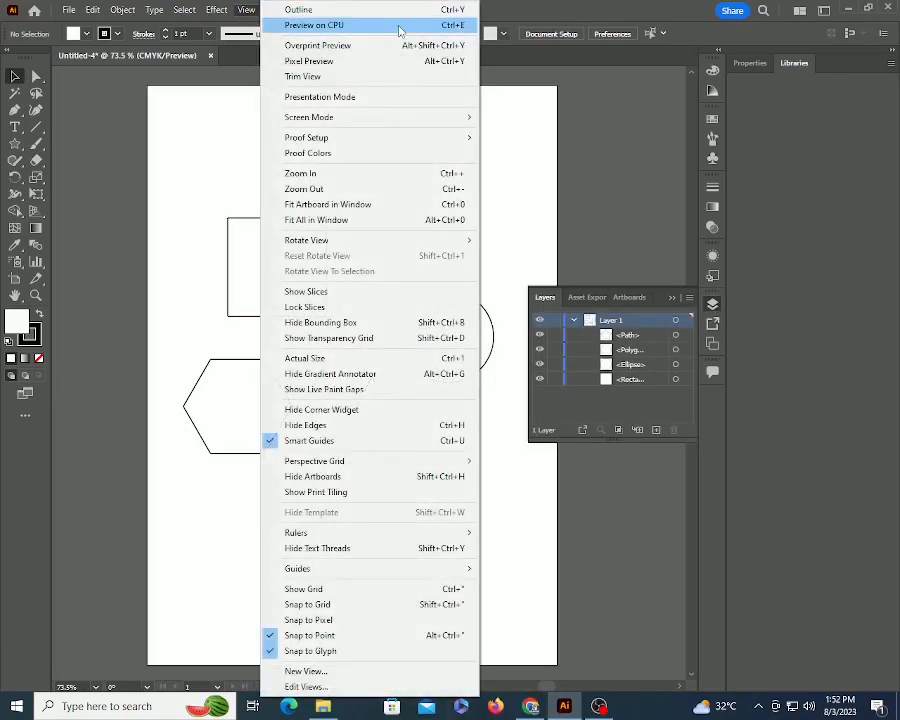
left_click(632, 505)
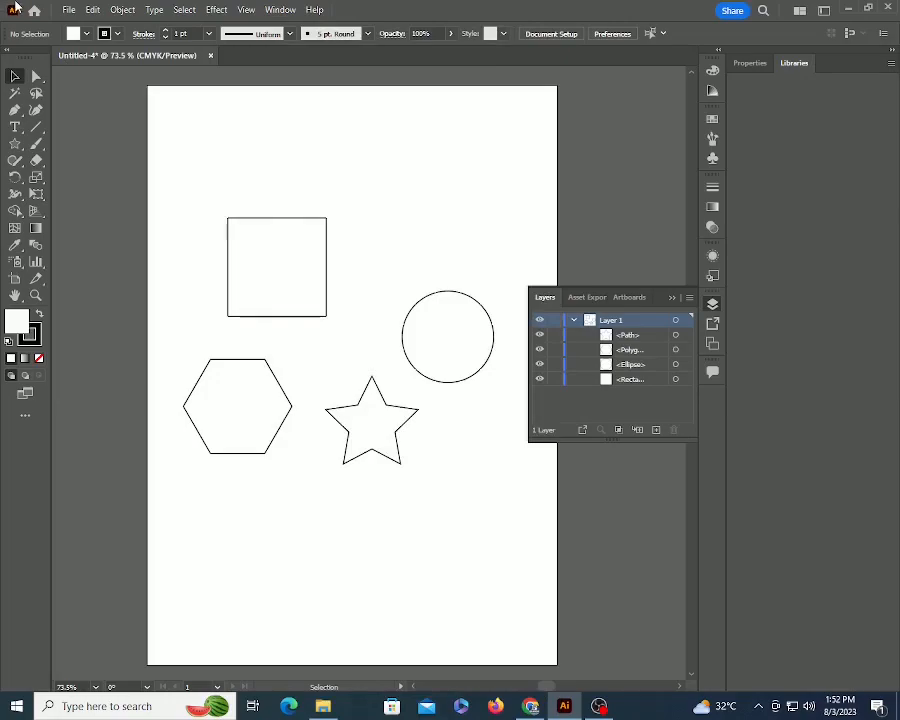
Select all the artwork on Layer 1 through its layer entry, and clear the selection.
left_click(687, 322)
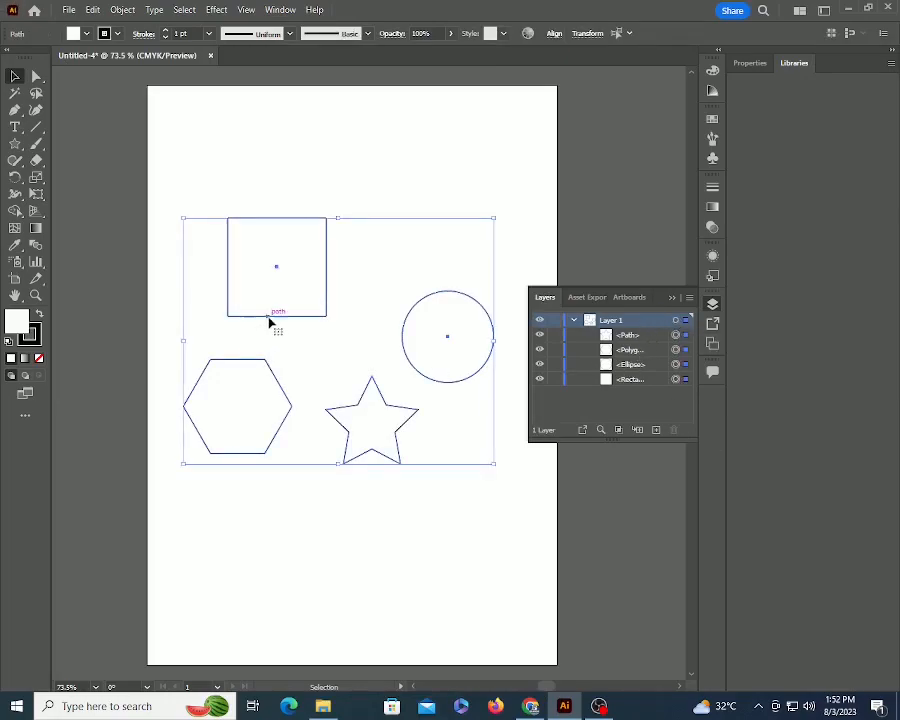
left_click(514, 547)
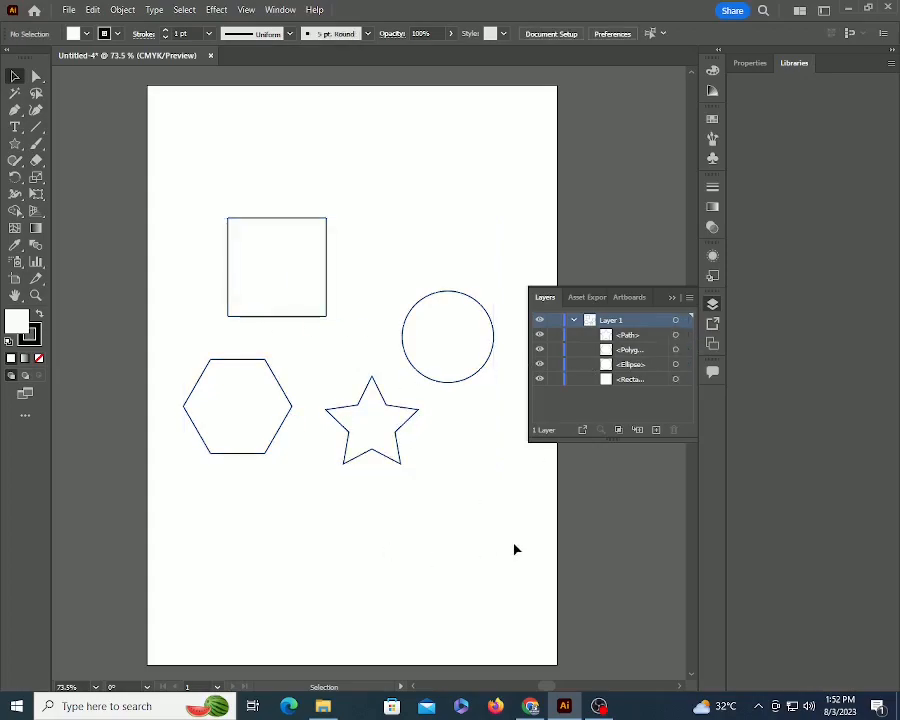
key("ctrl+a")
left_click(512, 547)
left_click(676, 319)
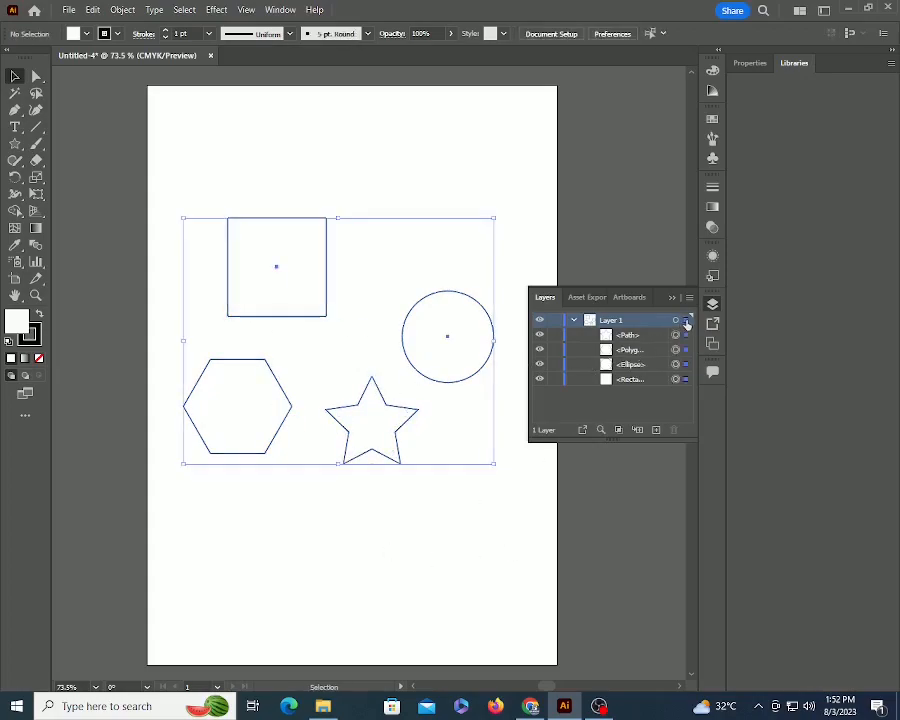
left_click(652, 498)
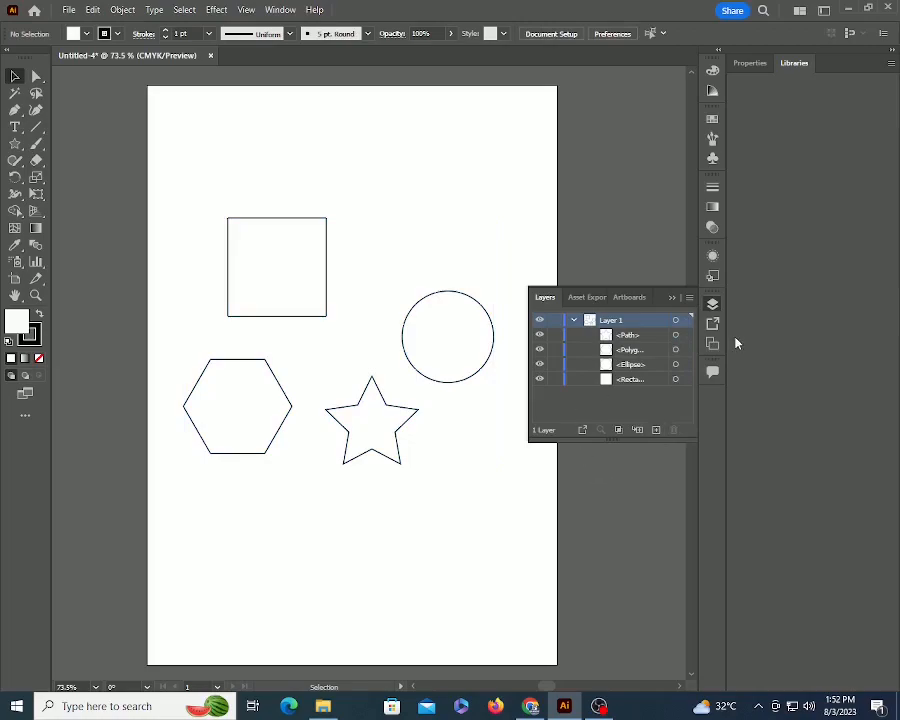
Select the star, hexagon, circle and square one after another through their entries in Layer 1.
left_click(683, 335)
left_click(685, 350)
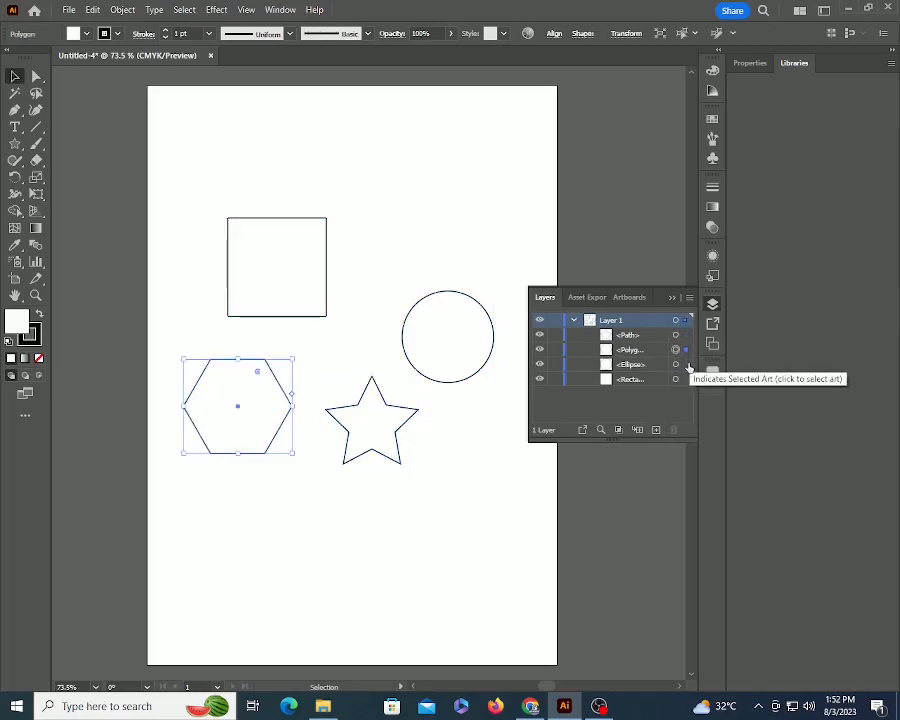
left_click(686, 364)
left_click(685, 379)
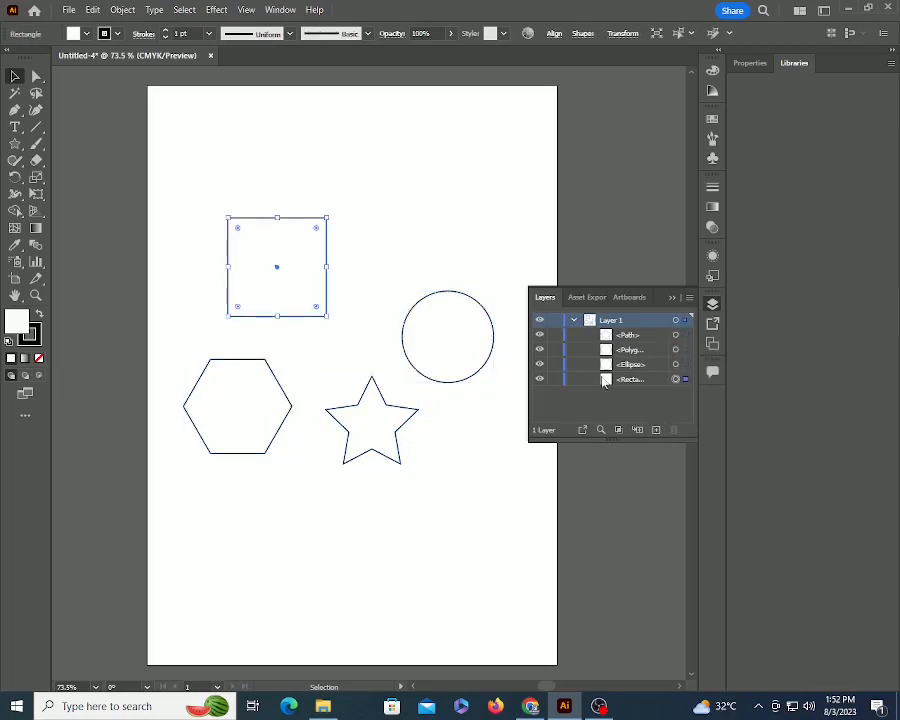
Hide the hexagon and the circle in Layer 1 and show both again.
left_click(539, 349)
left_click(539, 364)
left_click(539, 349)
left_click(539, 364)
Lock the circle in Layer 1, unlock it again and check that it can be selected.
left_click(677, 364)
left_click(556, 365)
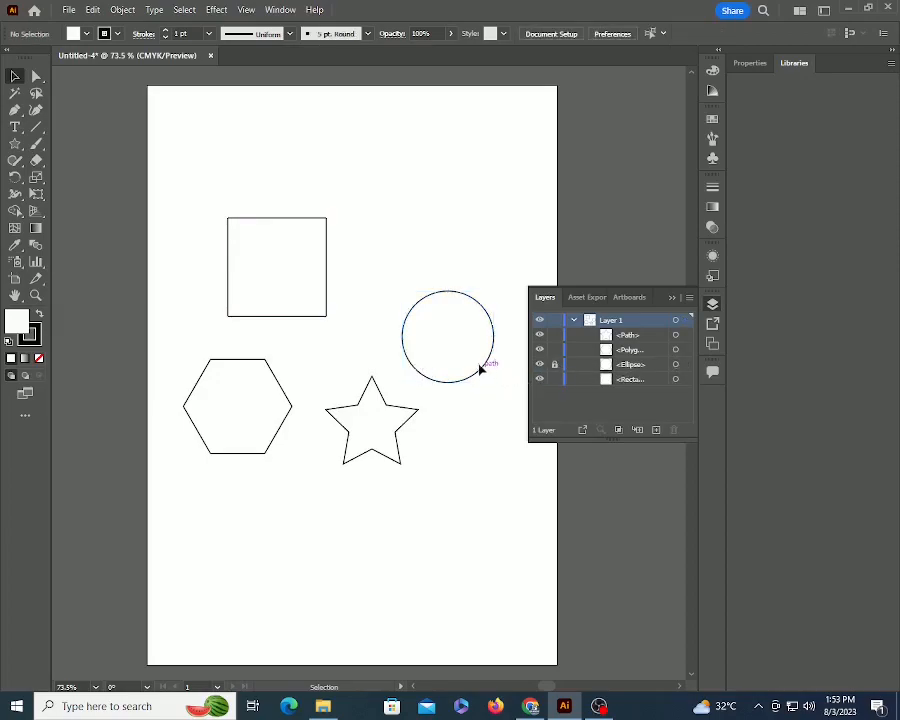
left_click(555, 364)
left_click(474, 380)
left_click(500, 467)
Create a new layer above Layer 1 and transfer the star from Layer 1 into it.
left_click(574, 321)
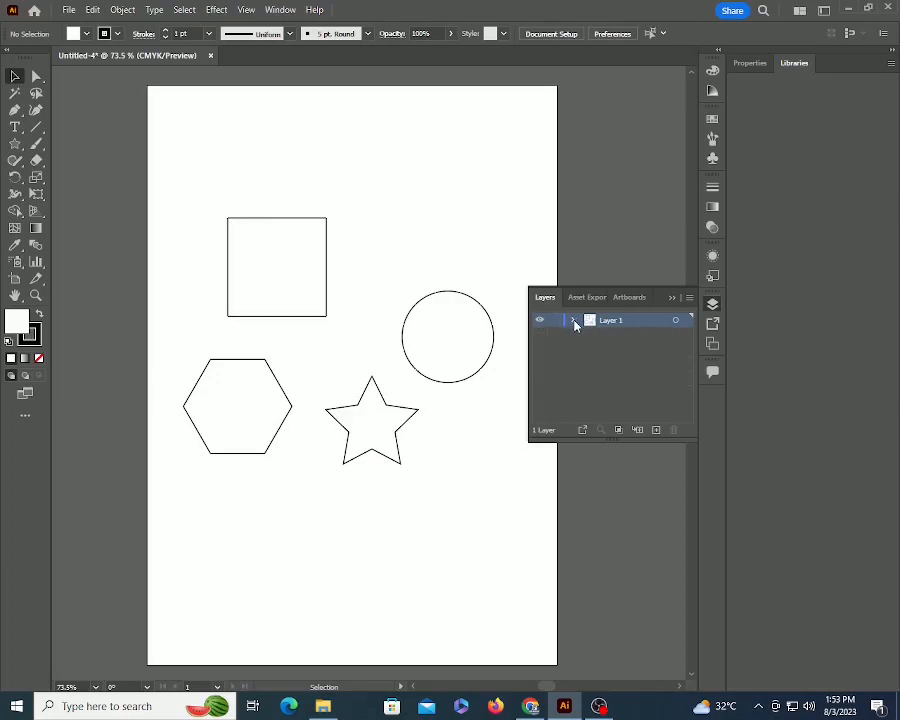
left_click(656, 431)
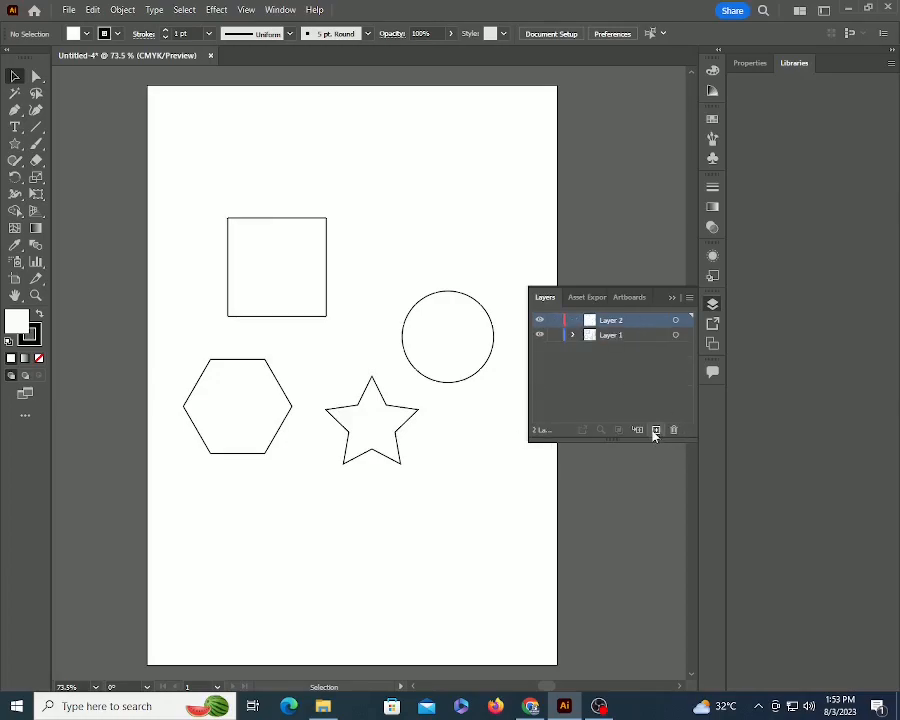
left_click(391, 409)
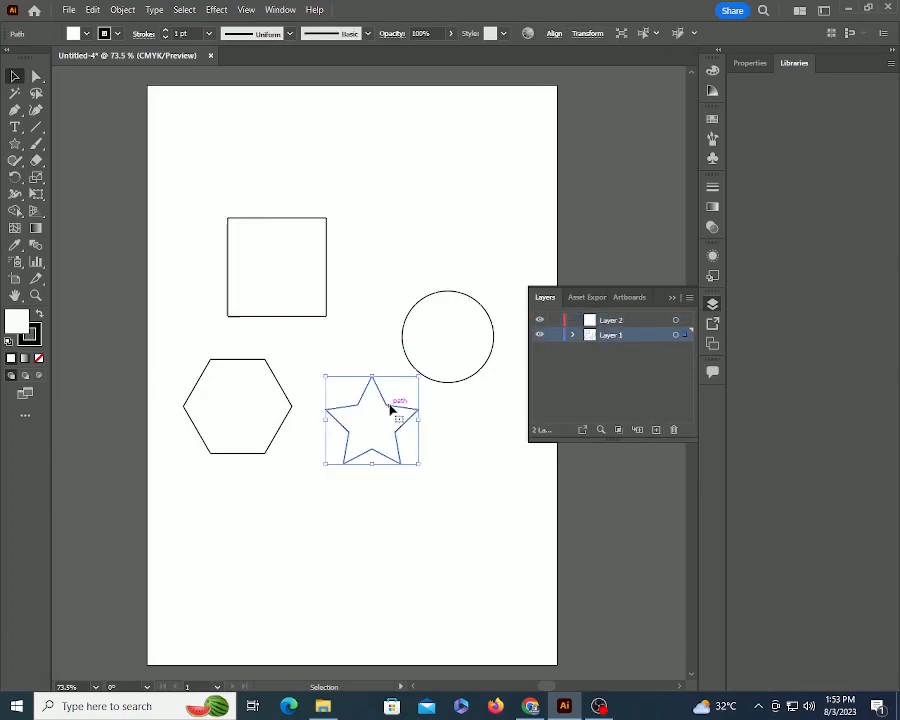
left_click(684, 321)
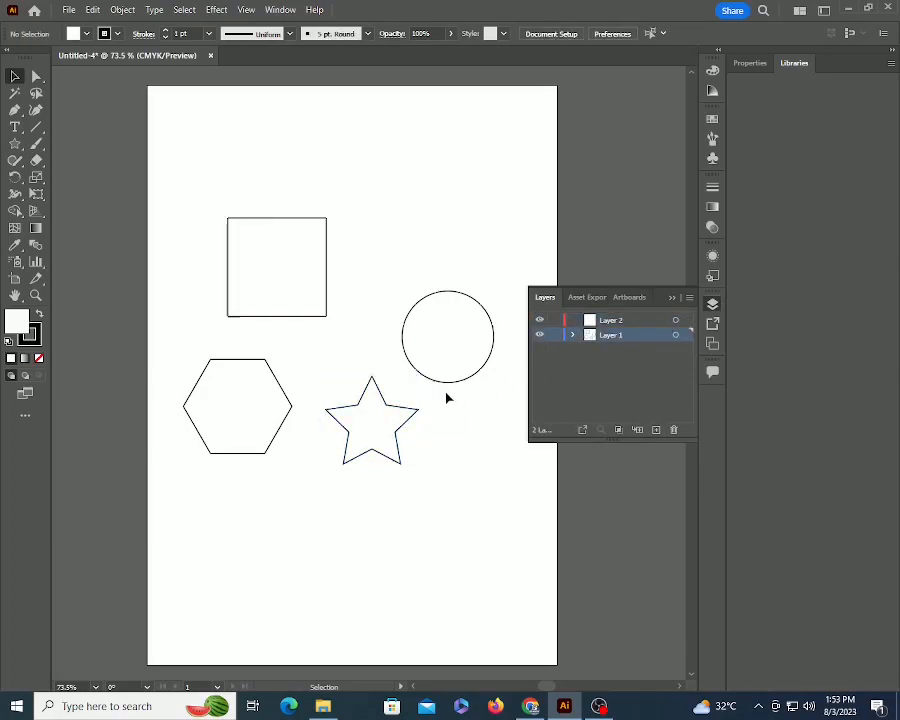
left_click(394, 408)
left_click_drag(685, 336, 687, 328)
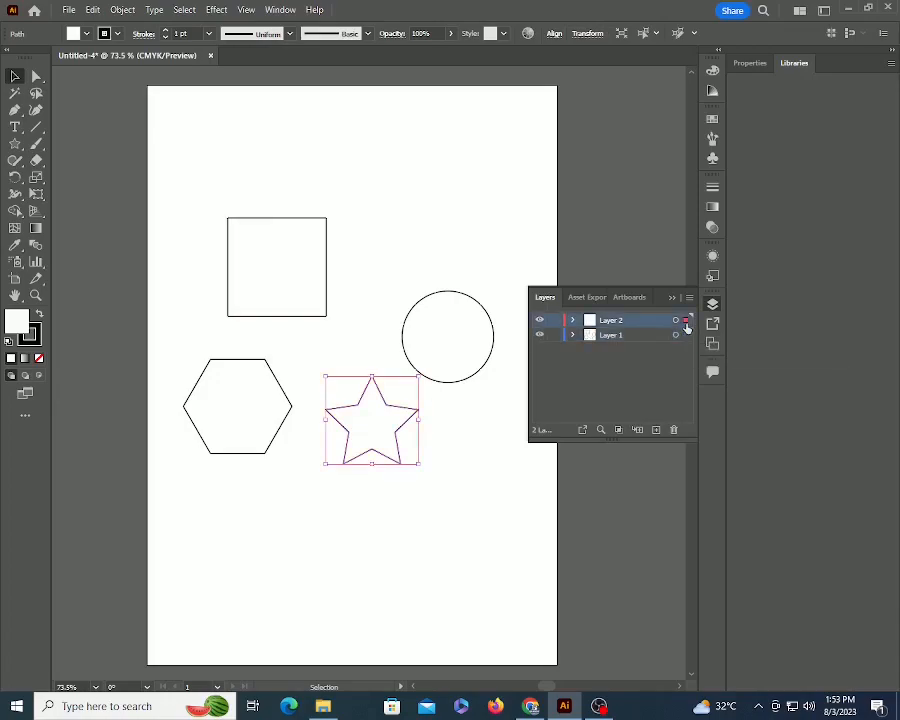
Transfer the hexagon from Layer 1 to Layer 2.
left_click(239, 363)
left_click_drag(685, 338, 684, 321)
left_click(450, 498)
Move the hexagon and the star down and to the right on the artboard, away from the square and circle.
left_click_drag(266, 449, 312, 557)
left_click_drag(366, 452, 440, 516)
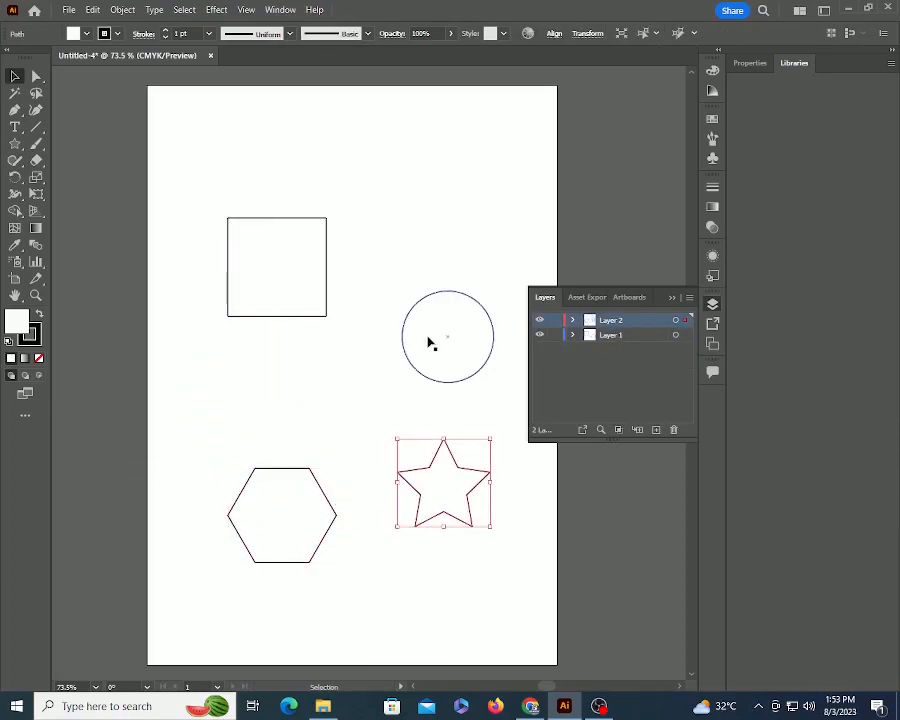
left_click(404, 241)
Fill the star with light blue, the circle with red, the square with yellow and the hexagon with golden orange.
left_click(462, 474)
left_click(712, 118)
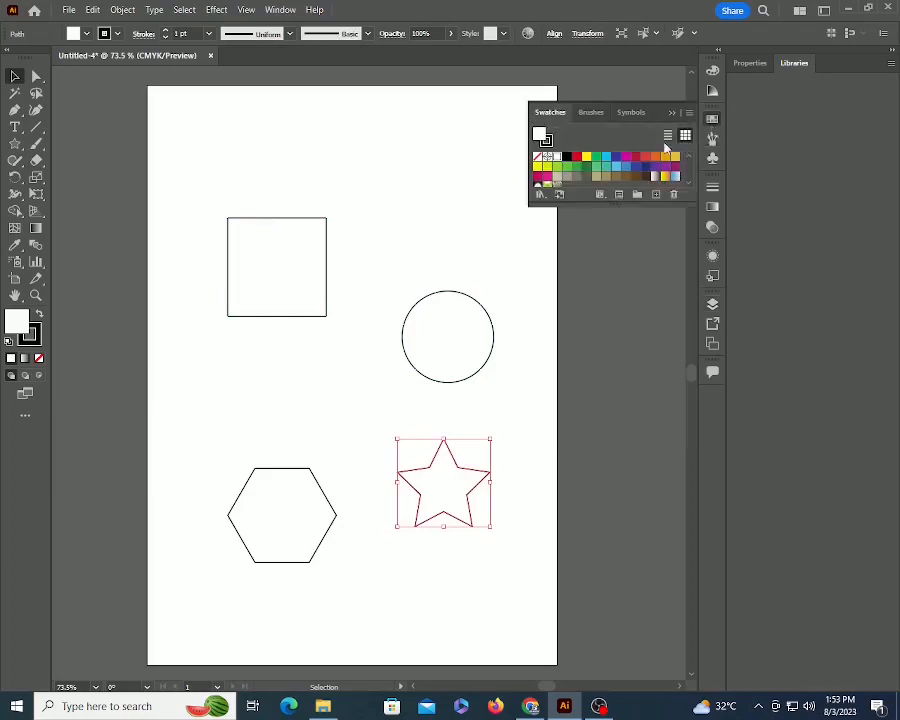
left_click(606, 157)
left_click(491, 340)
left_click(577, 158)
left_click(267, 217)
left_click(587, 157)
left_click(261, 506)
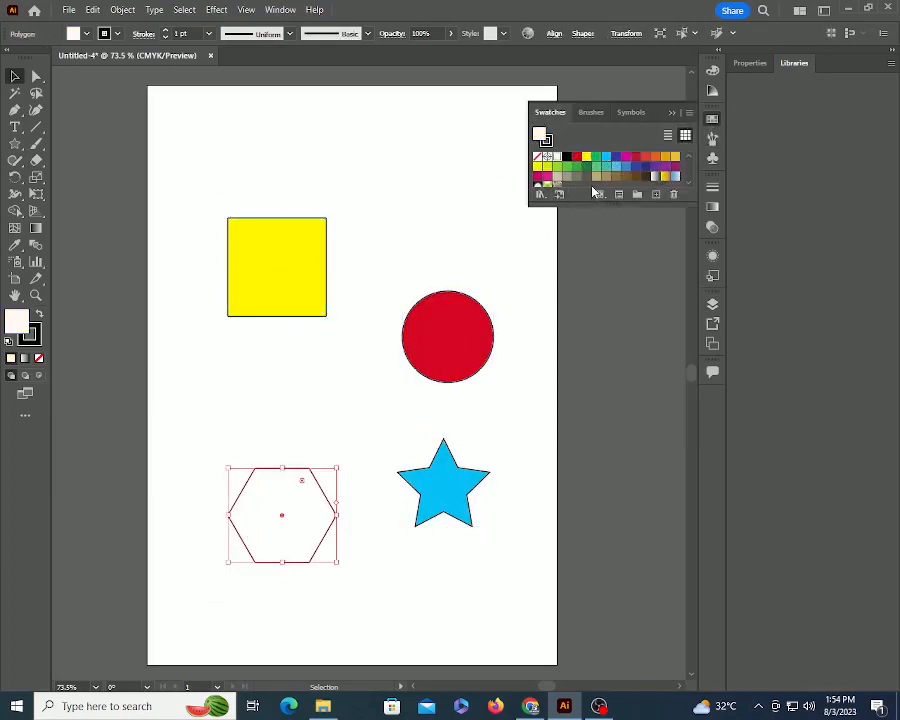
left_click(665, 157)
left_click(496, 424)
Switch Layer 2 to outline view and return it to preview.
left_click(447, 337)
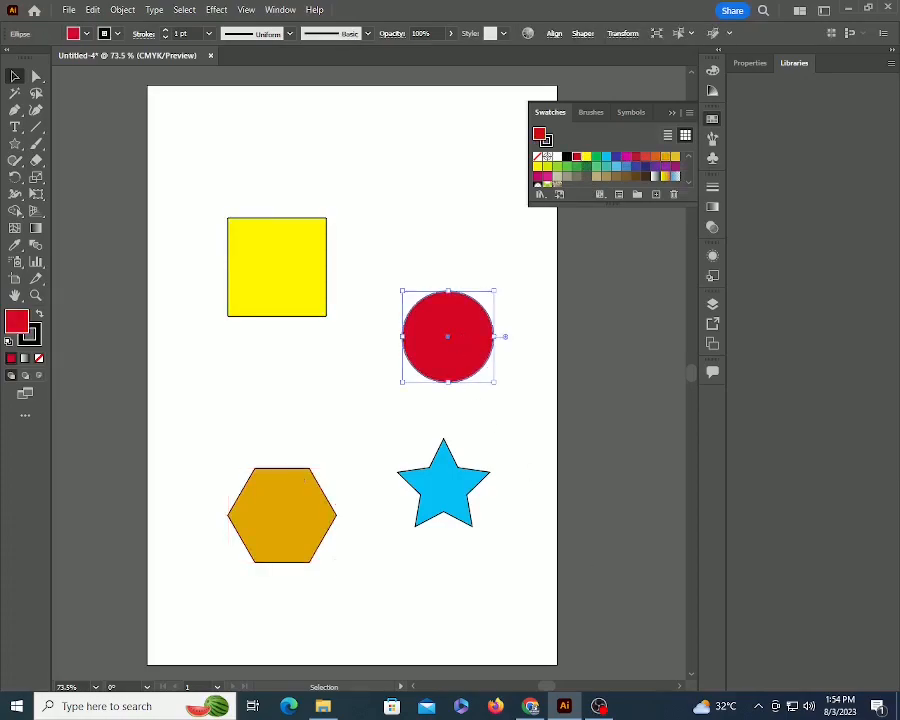
left_click(712, 303)
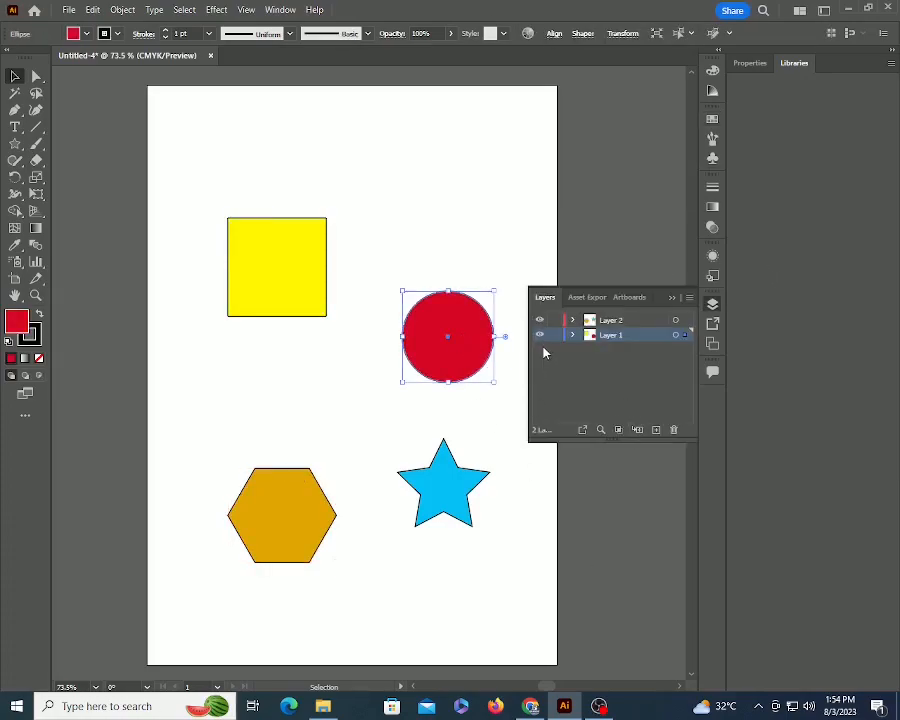
left_click(446, 490)
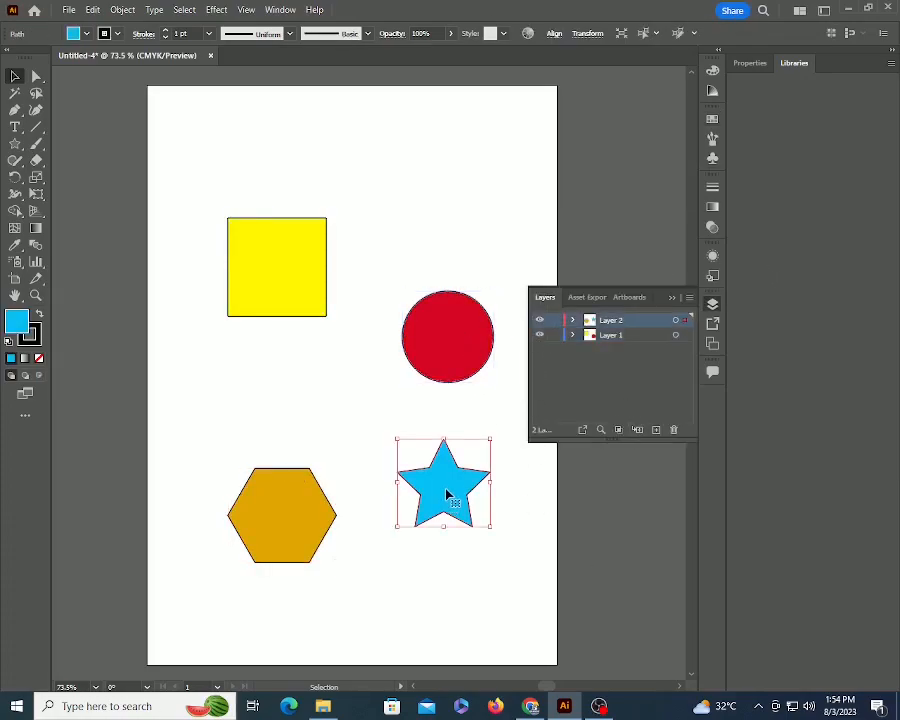
left_click(540, 321, "ctrl")
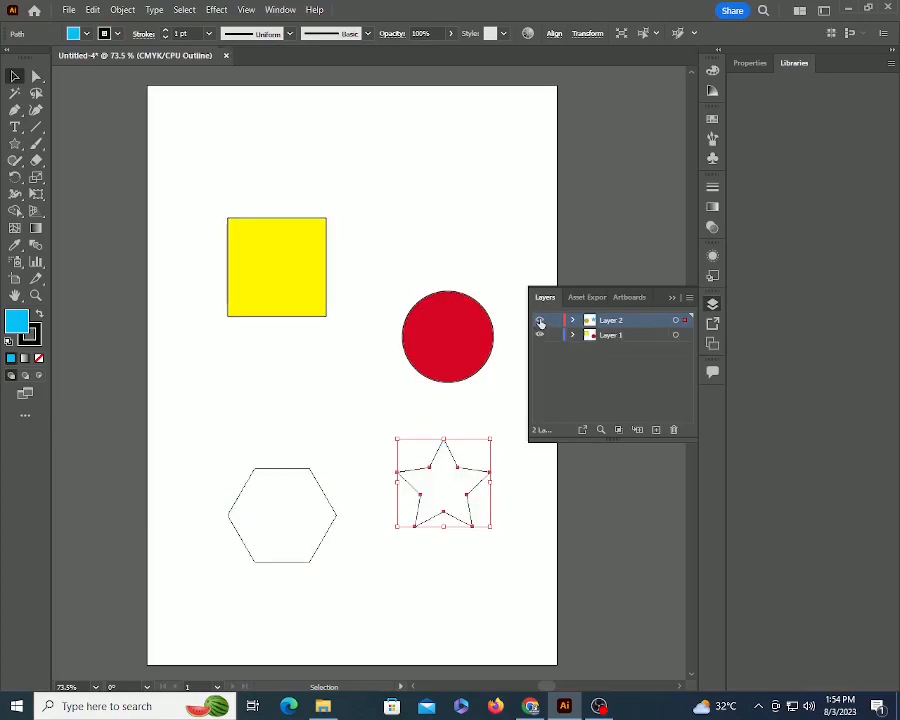
left_click(512, 488)
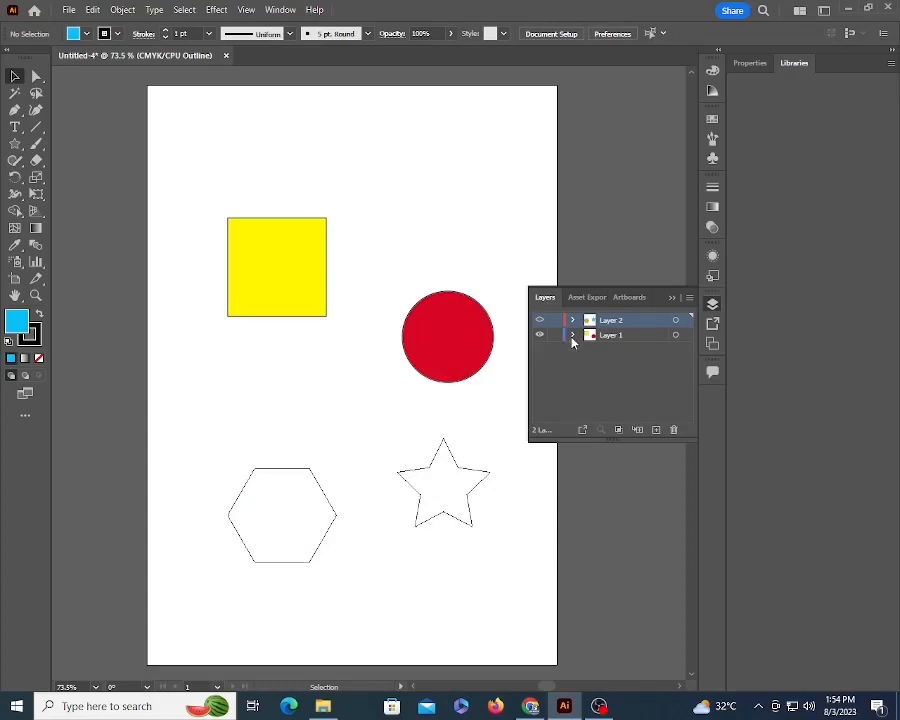
left_click(539, 320, "ctrl")
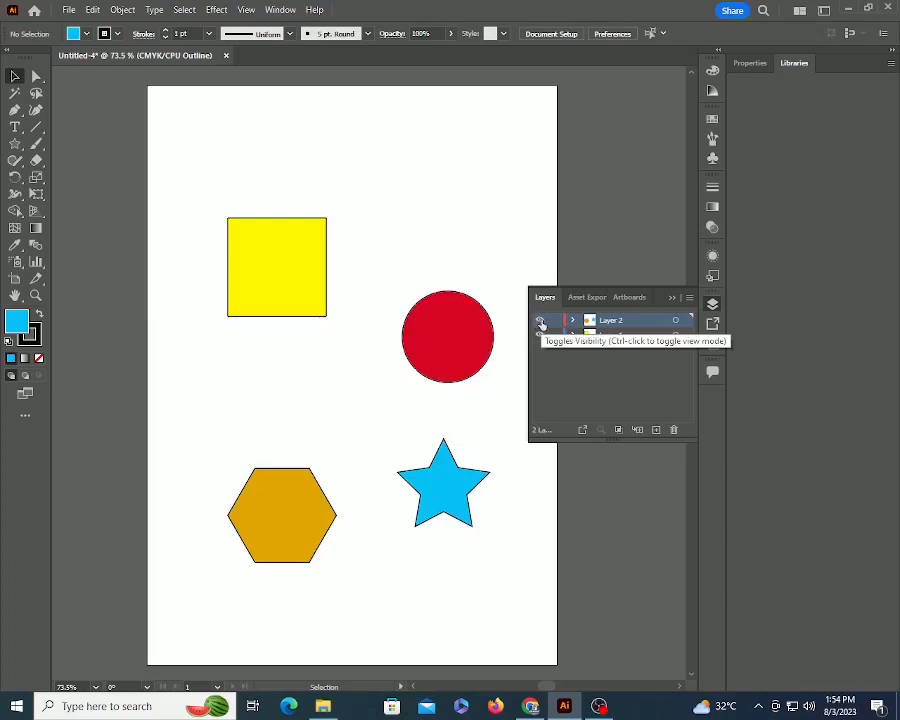
Expand Layer 2 and move the star onto the hexagon on the artboard.
left_click(573, 320)
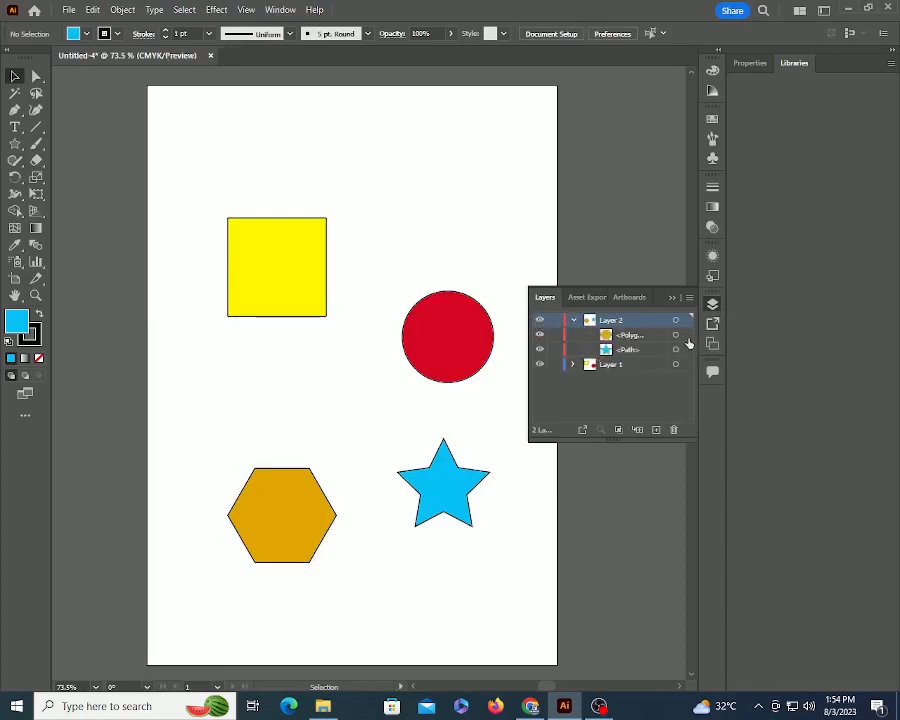
left_click(686, 336)
left_click(687, 350)
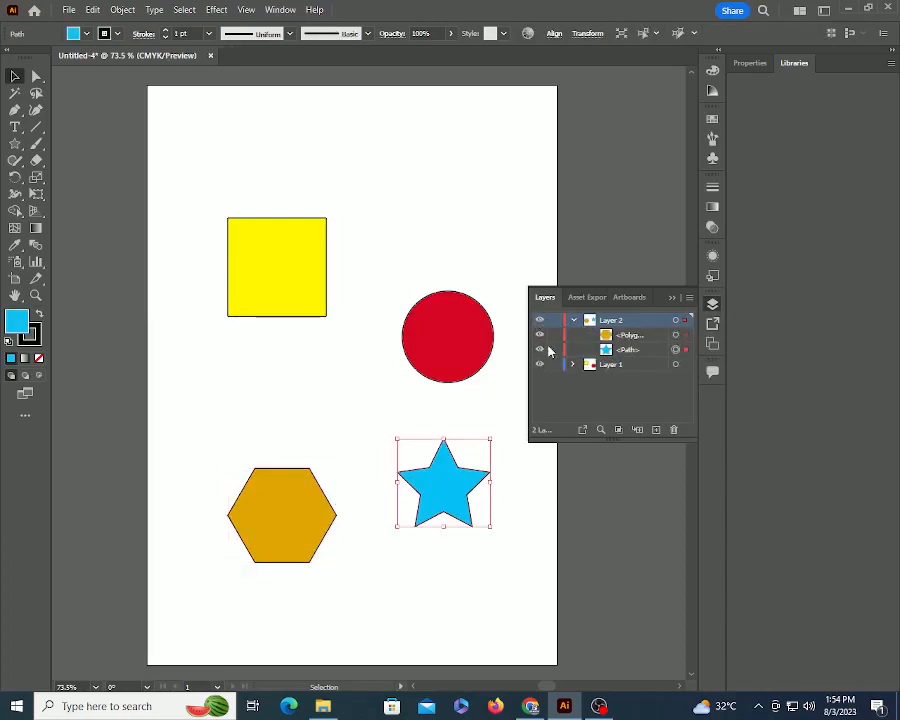
left_click(426, 540)
left_click_drag(440, 502, 280, 536)
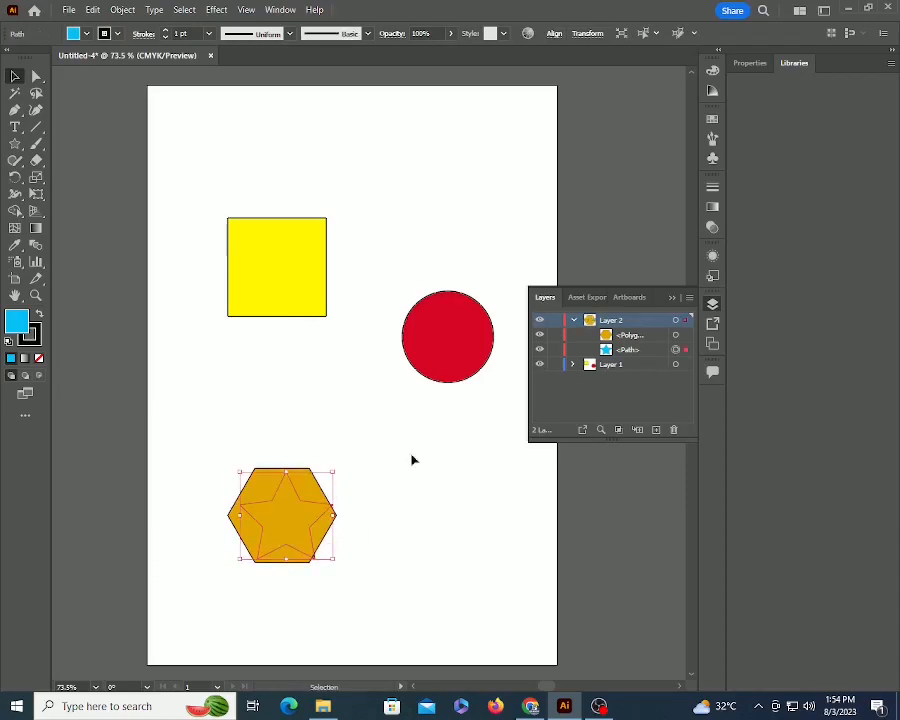
Move the star above the hexagon in Layer 2's stacking order, and toggle the star's visibility off and on.
left_click_drag(632, 346, 628, 334)
left_click(427, 610)
left_click(277, 506)
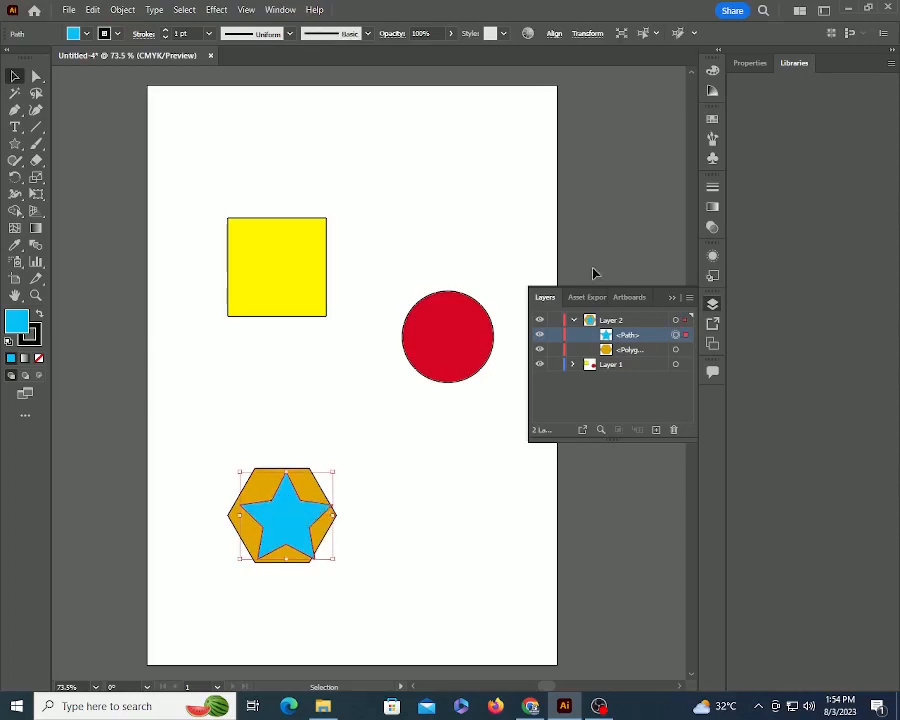
left_click(539, 336)
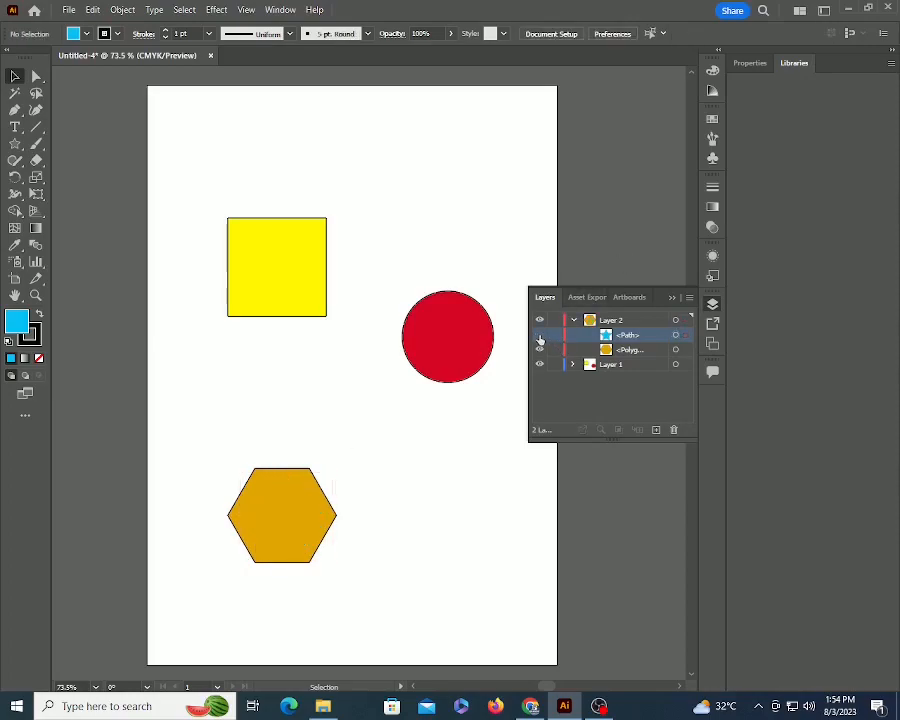
left_click(540, 336)
Create a sublayer inside Layer 2 and transfer the star into it.
left_click(614, 319)
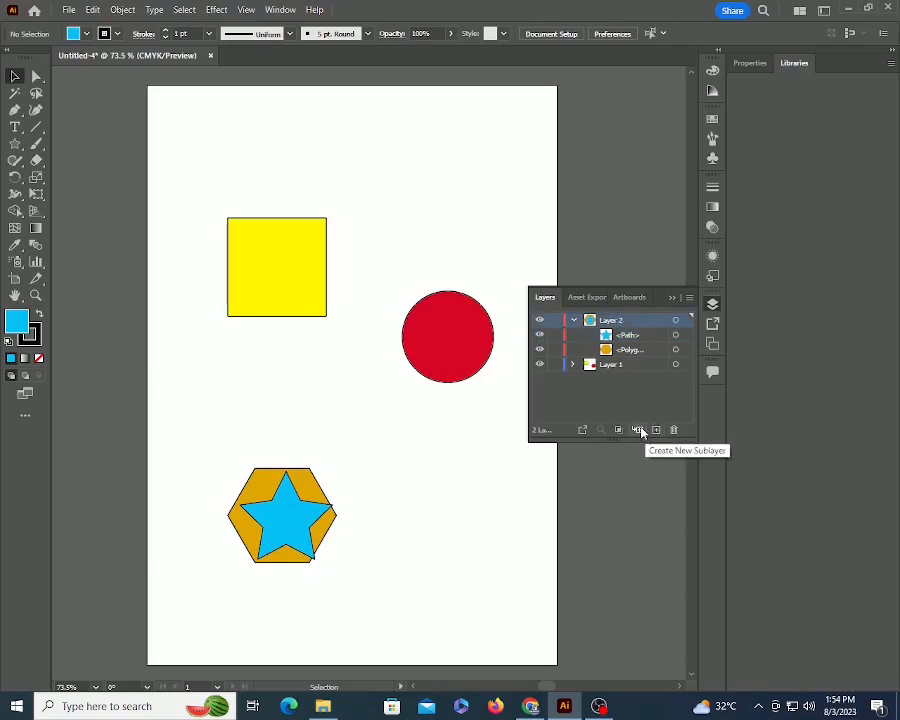
left_click(641, 431)
left_click(638, 350)
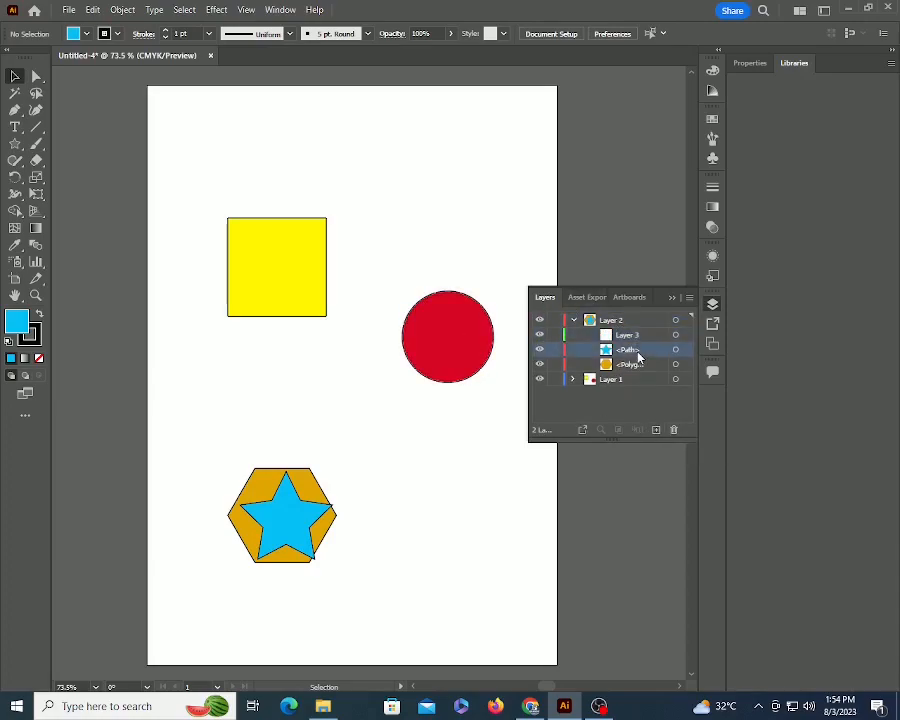
left_click(688, 350)
left_click_drag(688, 350, 687, 334)
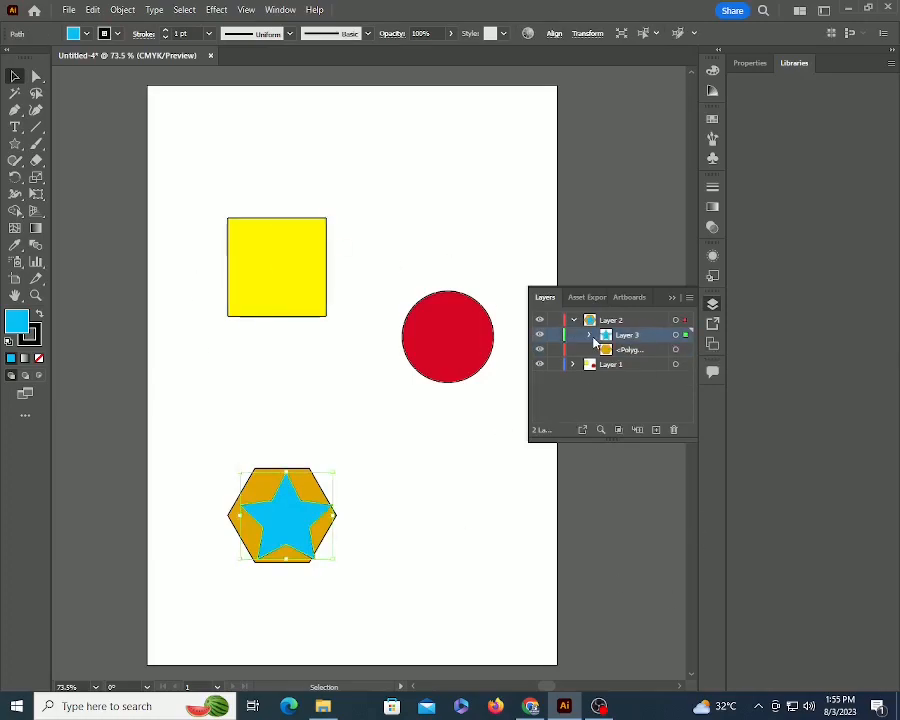
Switch the star's sublayer to outline view, inspect the star over the hexagon, and collapse Layer 2.
left_click(541, 338, "ctrl")
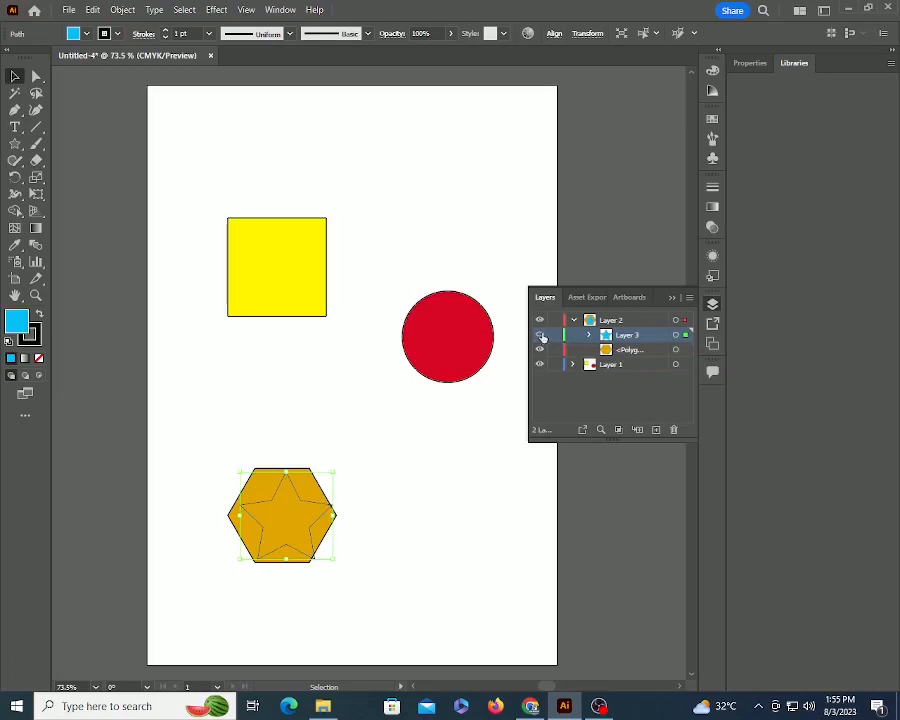
left_click(442, 482)
key("z")
left_click(313, 464)
left_click_drag(371, 332, 333, 368)
key("v")
left_click(366, 360)
left_click(476, 264)
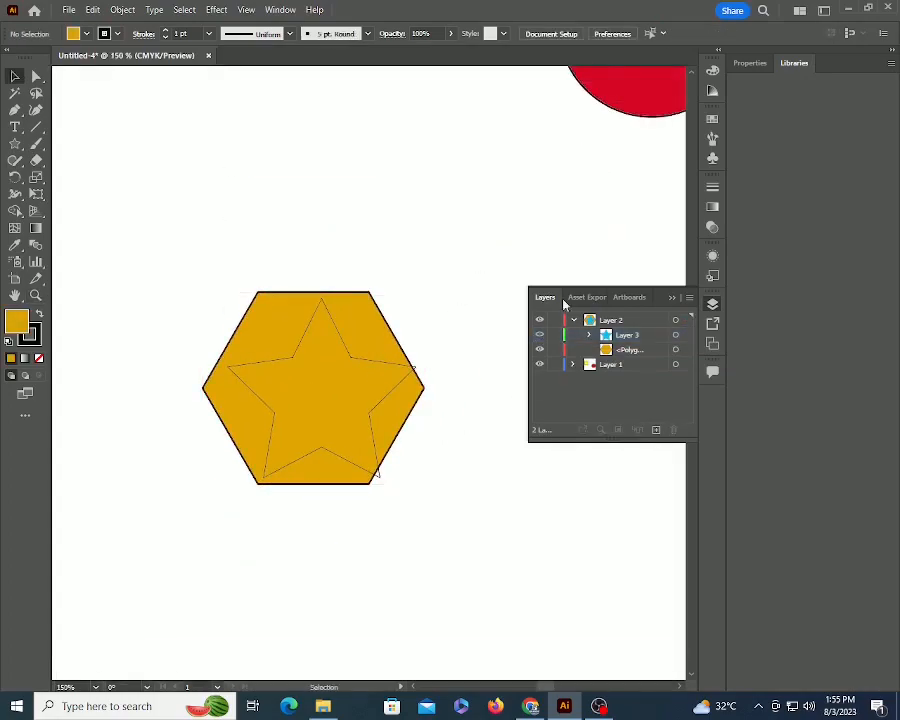
left_click(574, 320)
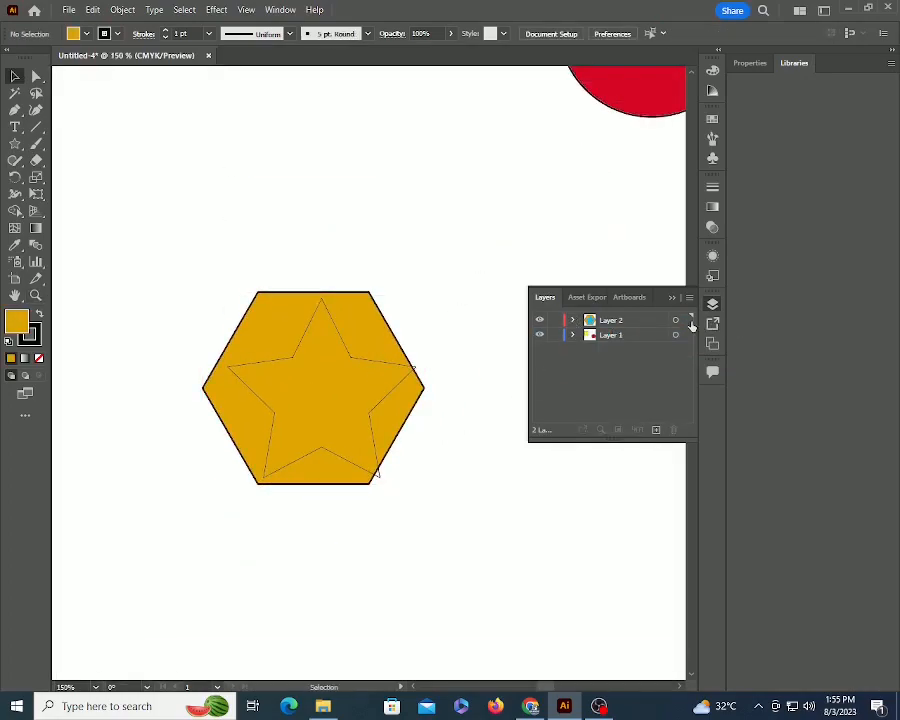
Clear the selection of the star in Layer 2's sublayer and collapse Layer 2.
left_click(688, 321)
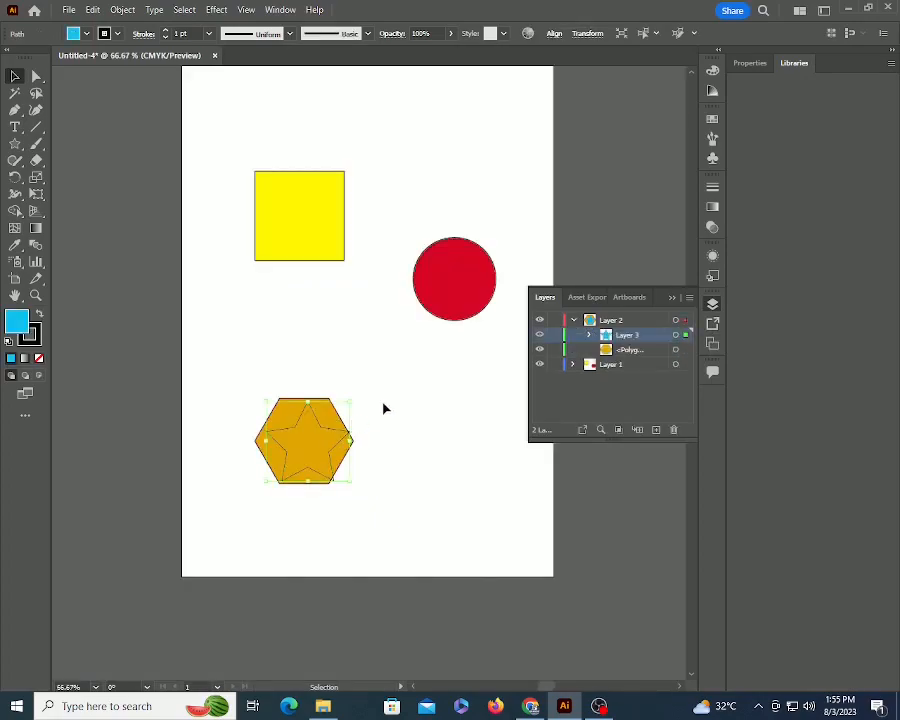
left_click(384, 408)
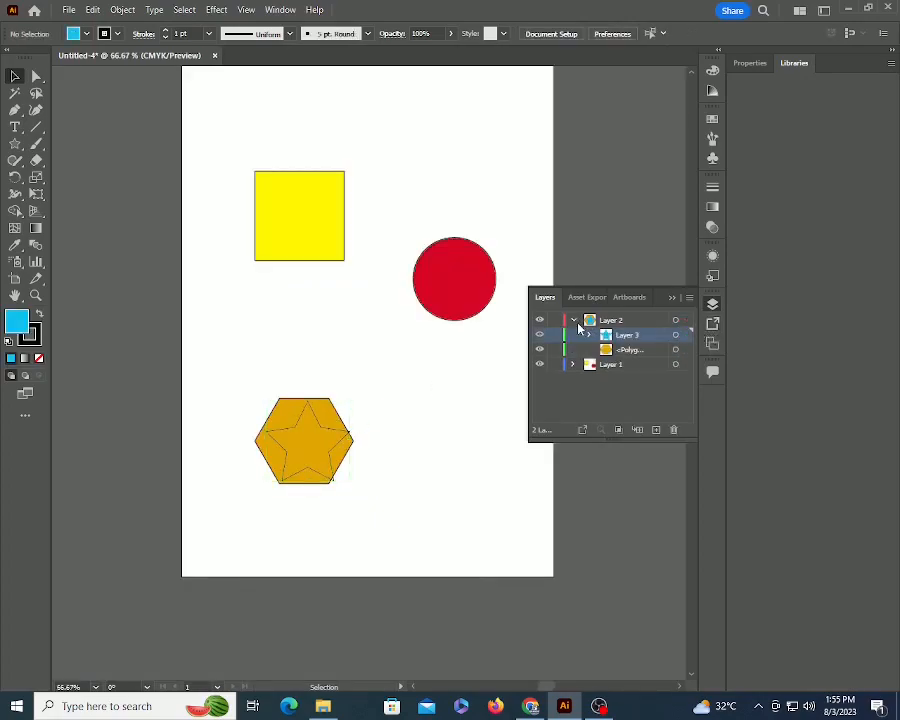
left_click(574, 320)
In Layer 2's options, set a custom grayish teal layer color, and toggle the Lock option on and off.
left_click(689, 298)
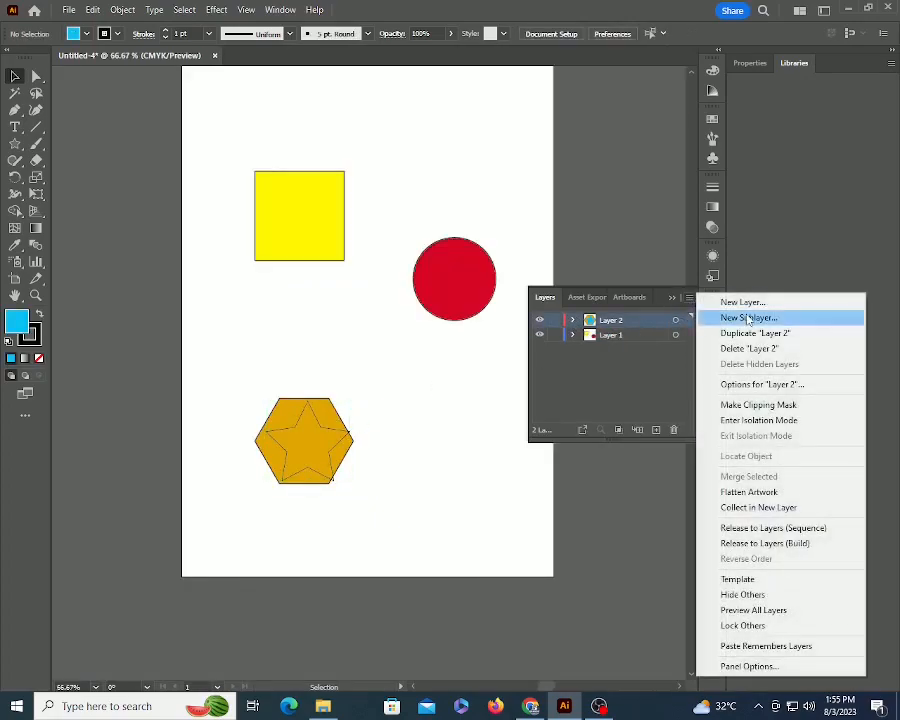
left_click(762, 385)
left_click_drag(475, 254, 649, 397)
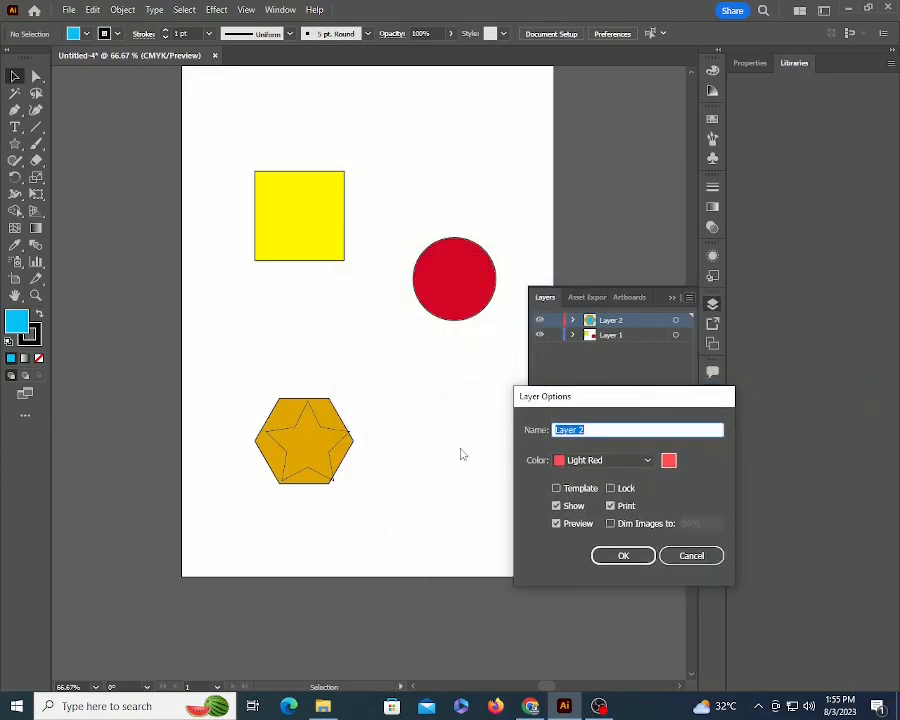
left_click(669, 461)
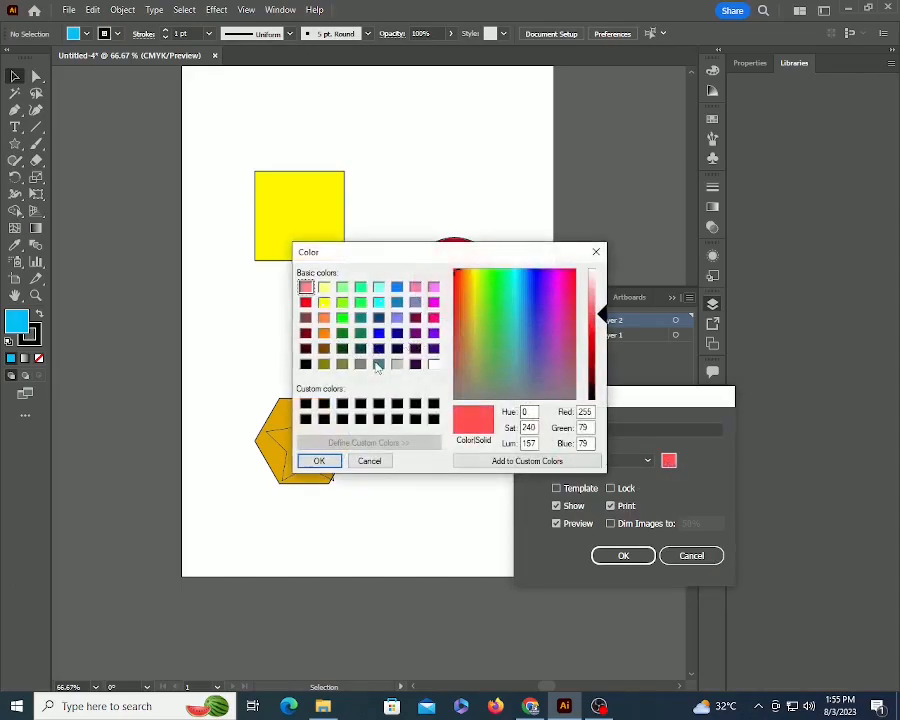
left_click(379, 364)
left_click(319, 461)
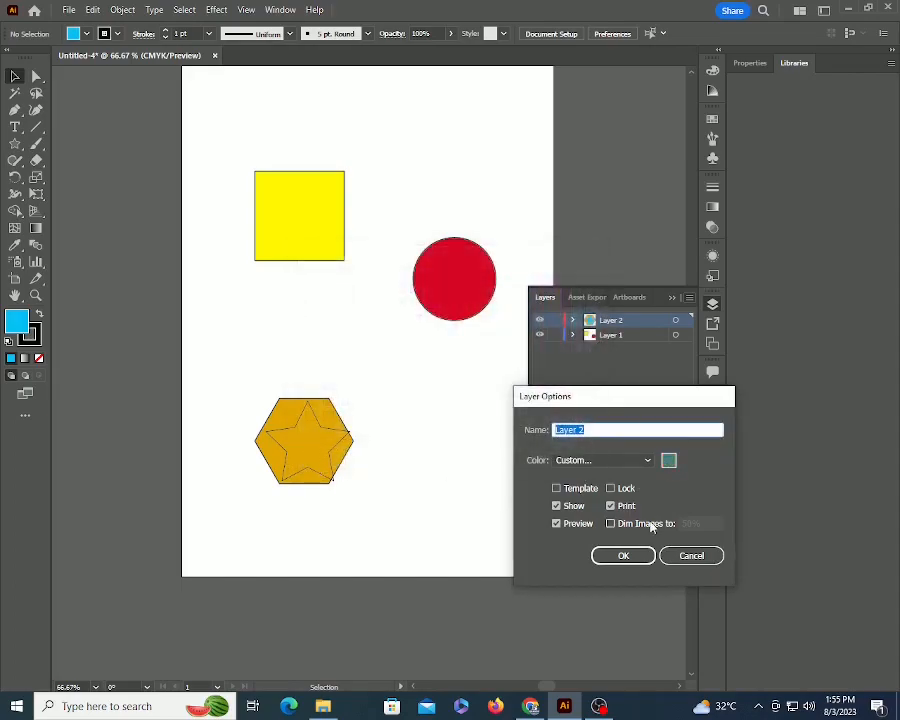
left_click(611, 488)
left_click(611, 488)
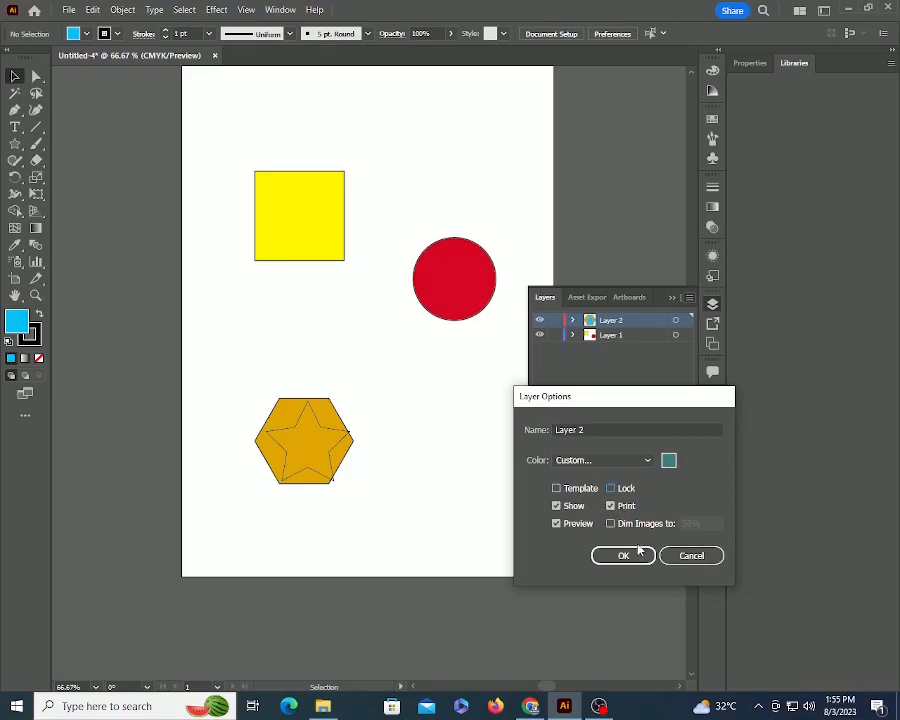
Rename Layer 2 as "polygon and s" and apply the layer options.
left_click(575, 429)
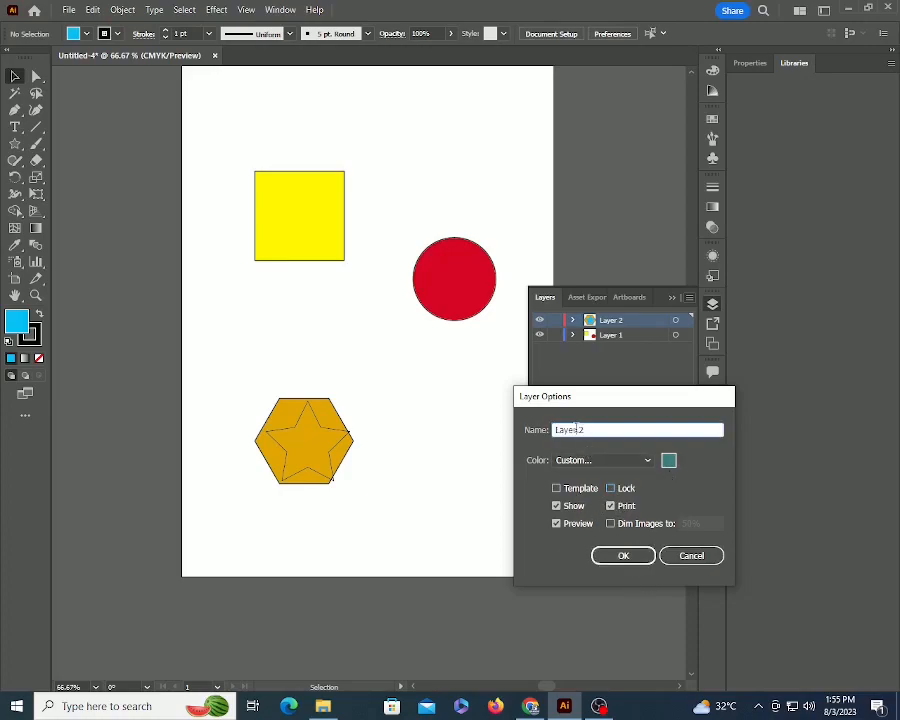
type("polygon and s")
key("Return")
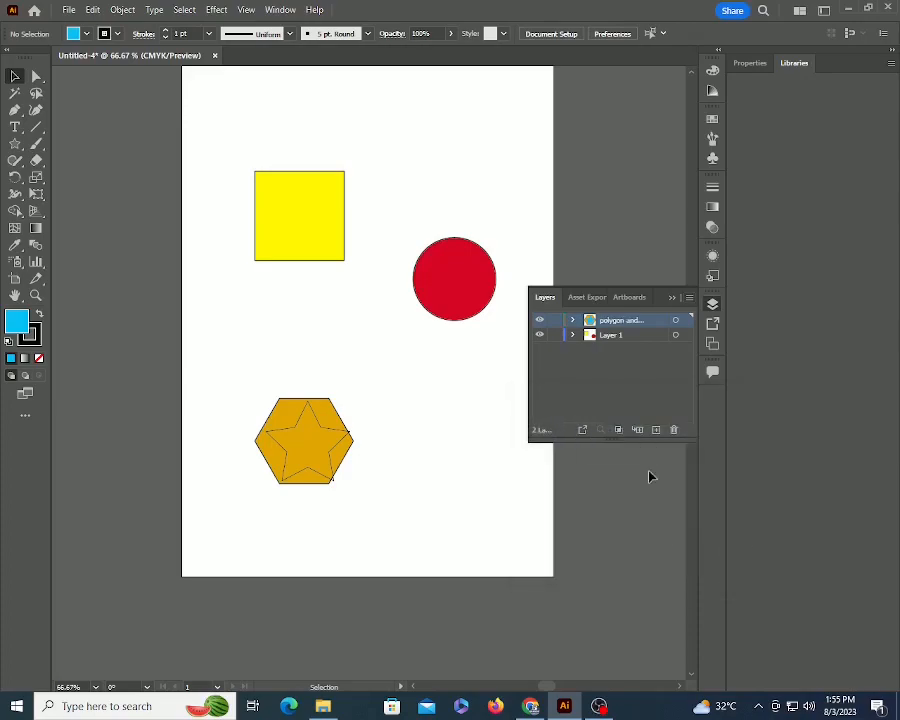
left_click(318, 461)
left_click(540, 335)
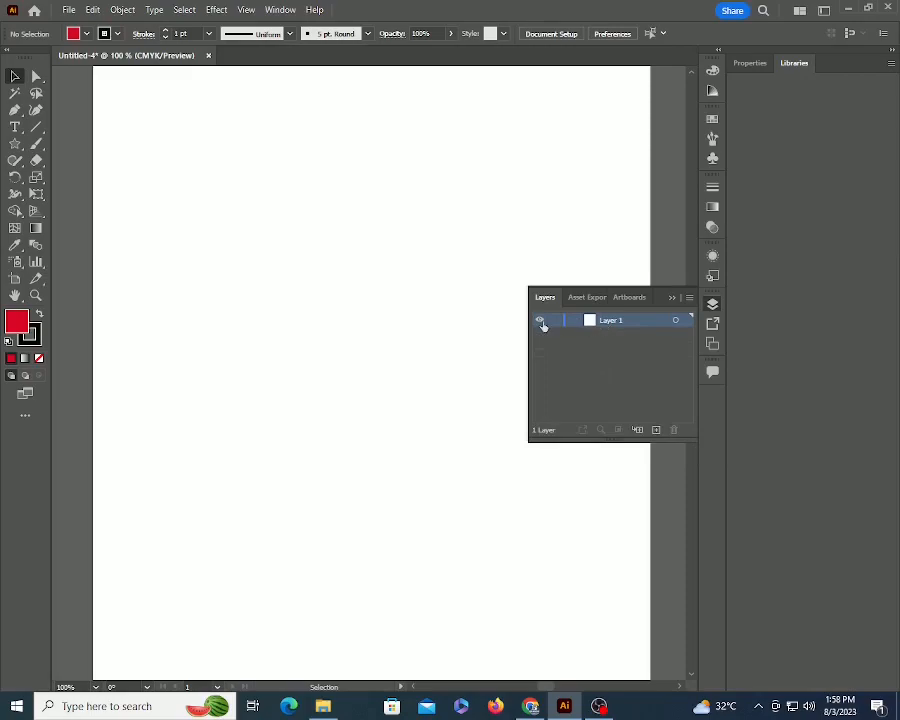
Draw a red rectangle on the empty artboard and duplicate it into an adjoining two-by-two grid.
key("m")
left_click_drag(223, 237, 342, 344)
key("v")
mouse_move(289, 299)
left_mouse_down()
mouse_move(416, 301)
mouse_move(408, 299)
mouse_move(319, 437)
mouse_move(317, 411)
left_mouse_up()
left_click(315, 303, "shift")
Fill the grid's upper-right rectangle with yellow, the lower-right one with magenta and the lower-left one with orange-gold.
left_click(400, 290)
left_click(712, 118)
left_click(586, 157)
left_click(434, 398)
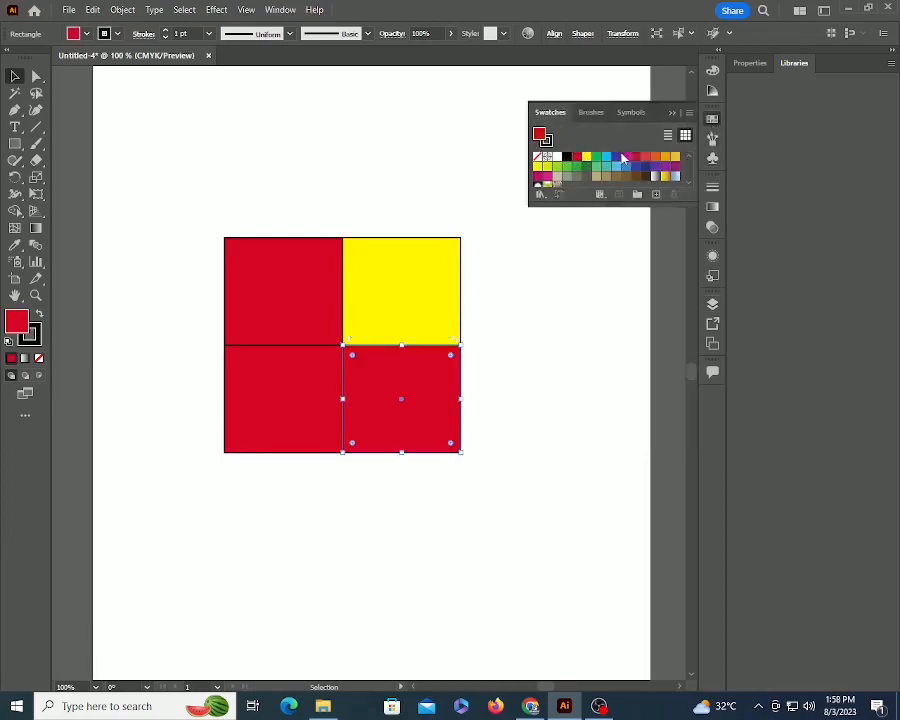
left_click(623, 158)
left_click(273, 436)
left_click(665, 157)
left_click(528, 364)
Draw a five-pointed star centered over the four colored rectangles and deselect it.
left_click(14, 144)
left_click(76, 208)
left_click_drag(343, 344, 406, 418)
key("v")
left_click(437, 510)
Make a clipping mask on Layer 1 so that the star clips the four colored rectangles.
left_click_drag(195, 206, 556, 538)
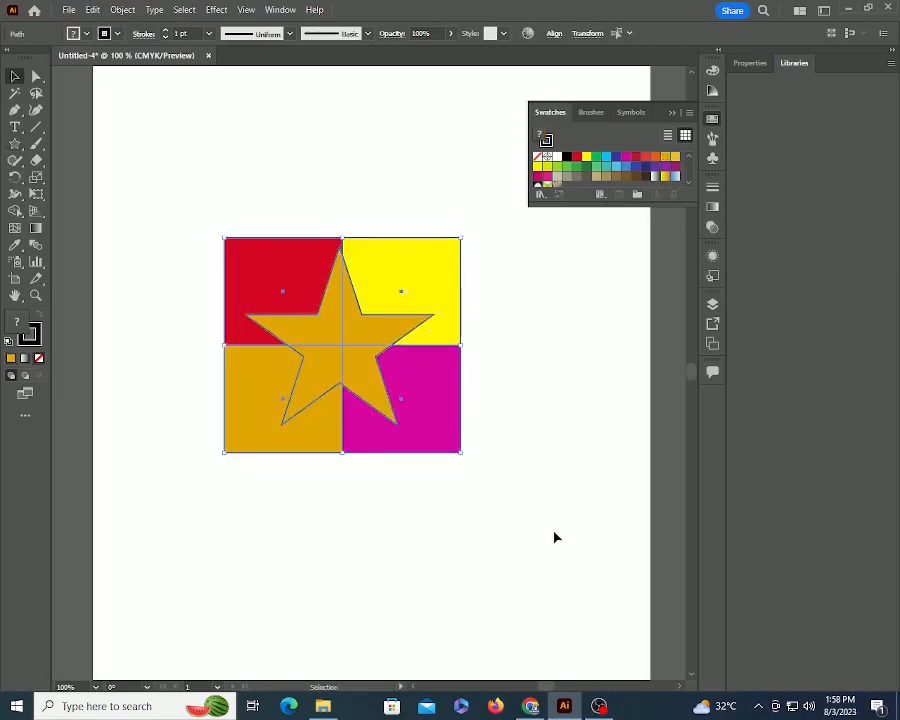
key("F7")
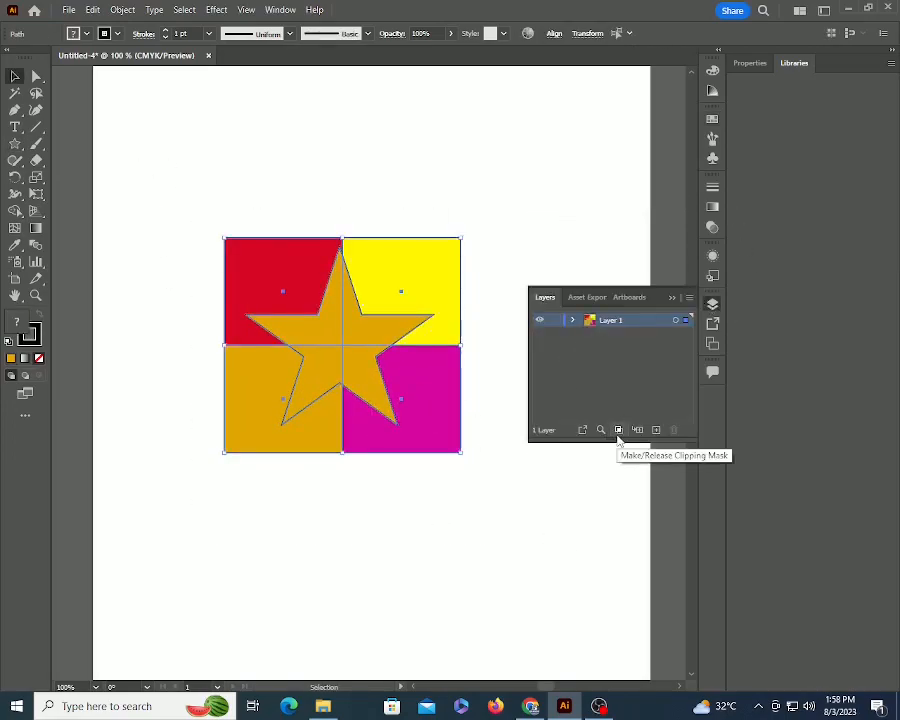
left_click(450, 510)
left_click(340, 330)
left_click(618, 429)
left_click(513, 478)
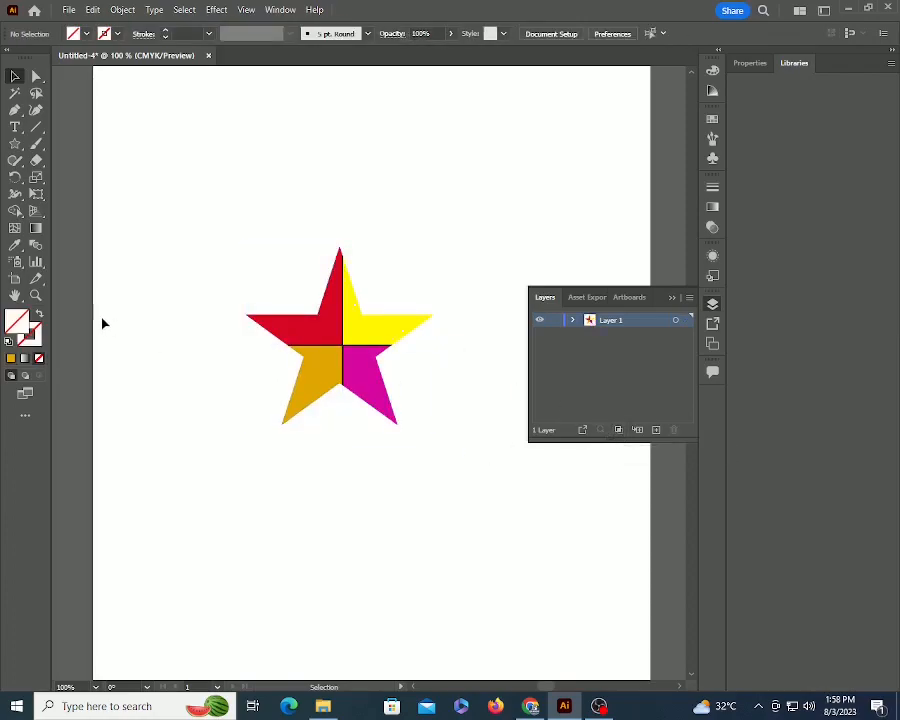
Remove the stroke from the magenta and red rectangles inside the clipped star.
left_click(374, 392)
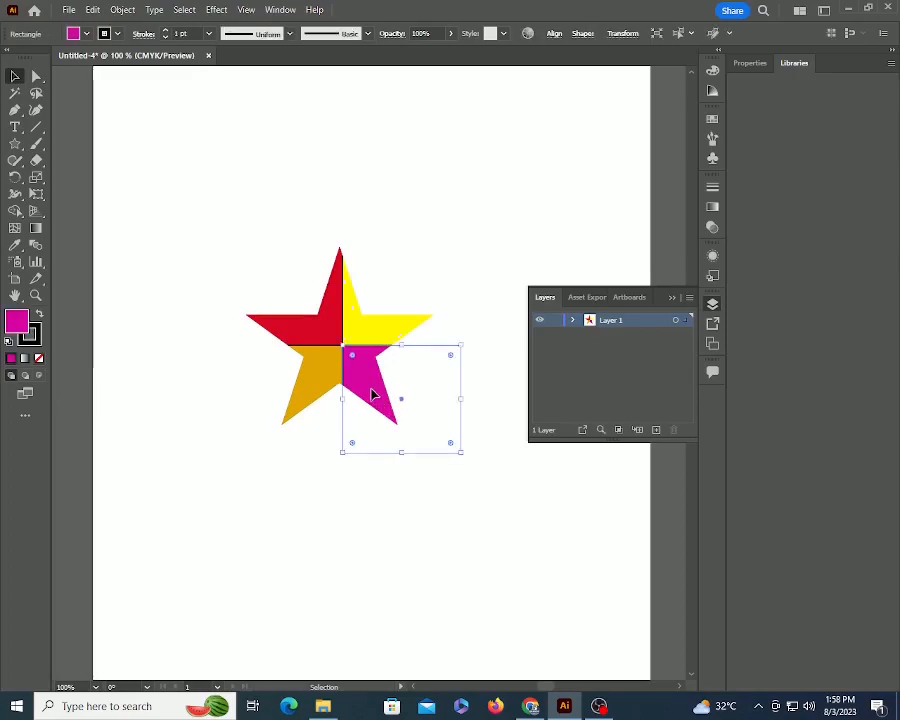
left_click(39, 359)
left_click_drag(181, 243, 431, 458)
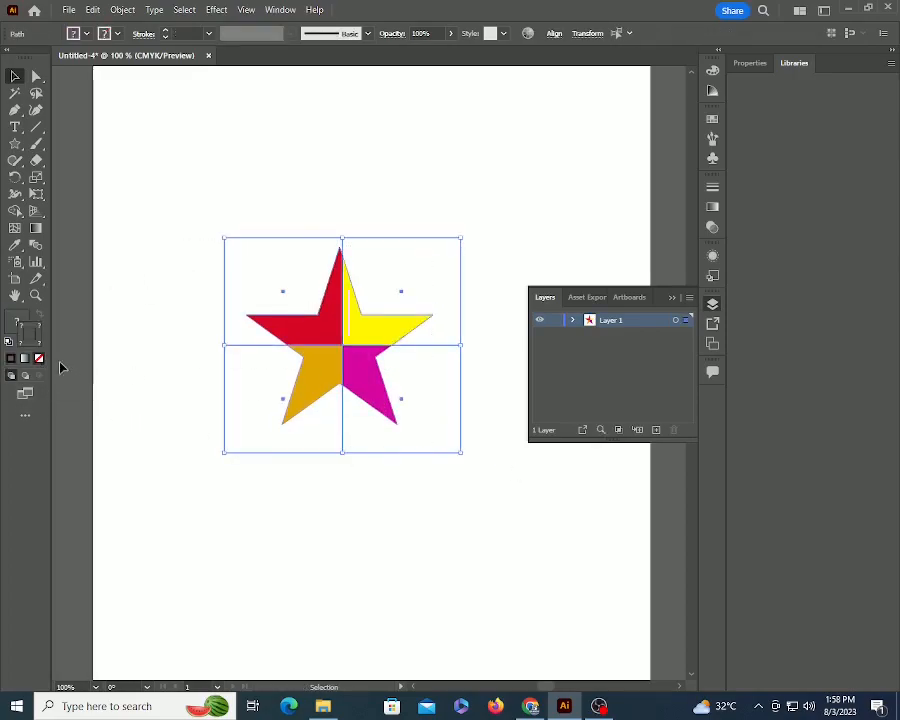
left_click(400, 512)
left_click(298, 332)
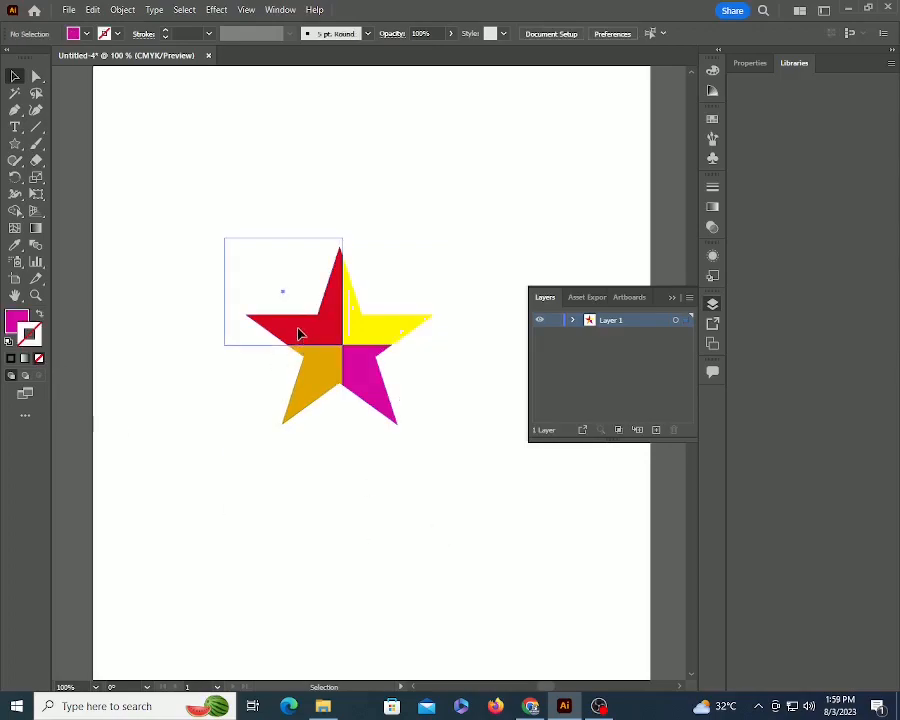
left_click(39, 359)
Remove the stroke from the yellow and orange-gold rectangles inside the clipped star.
left_click(296, 382)
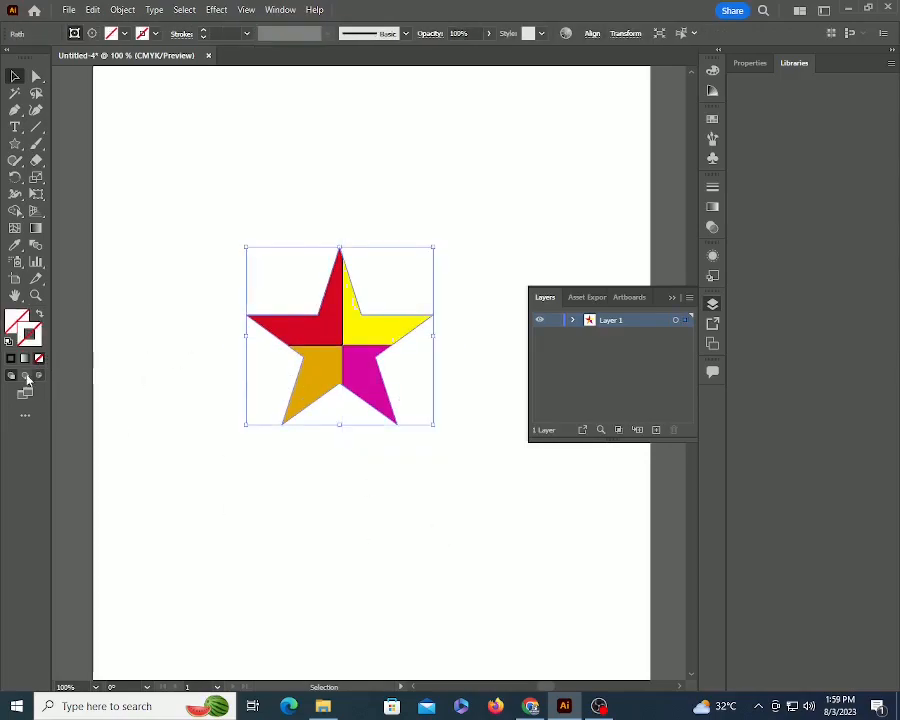
left_click(374, 333)
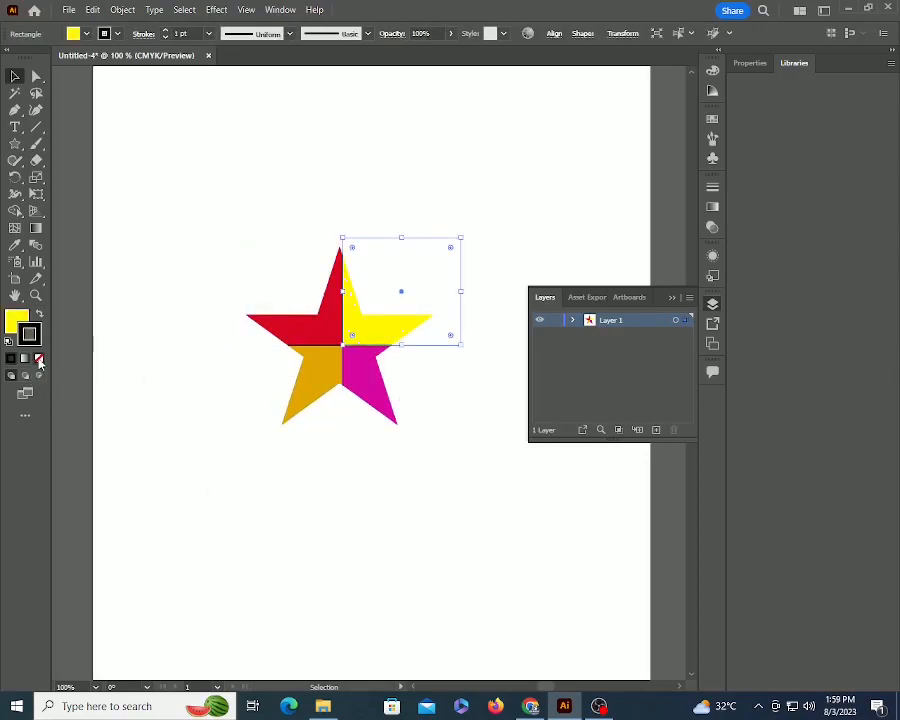
left_click(39, 359)
left_click(268, 402)
left_click(376, 362)
left_click(328, 370)
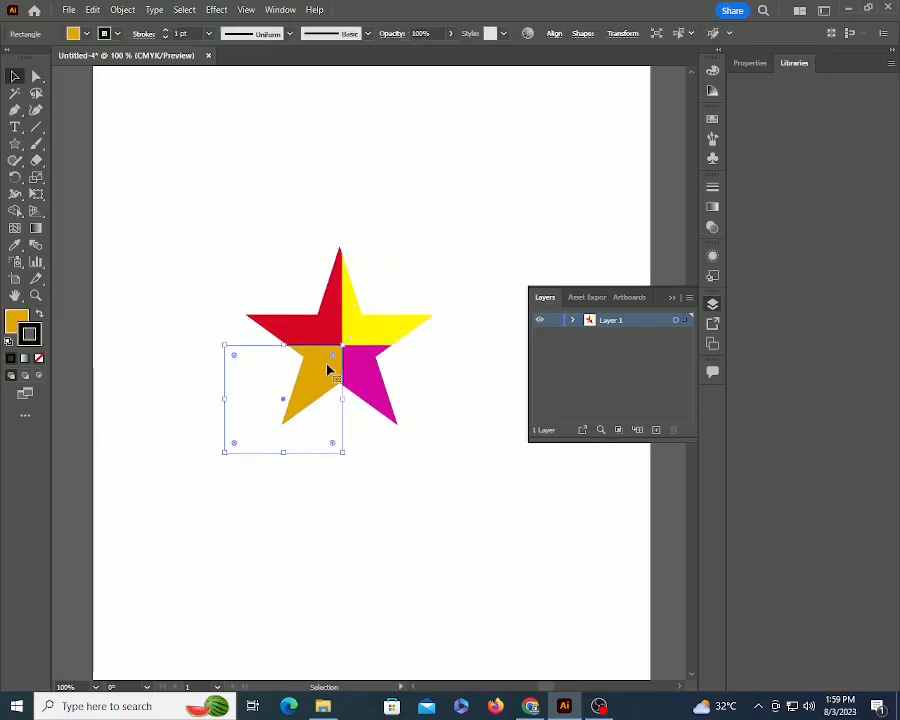
left_click(39, 359)
left_click(350, 508)
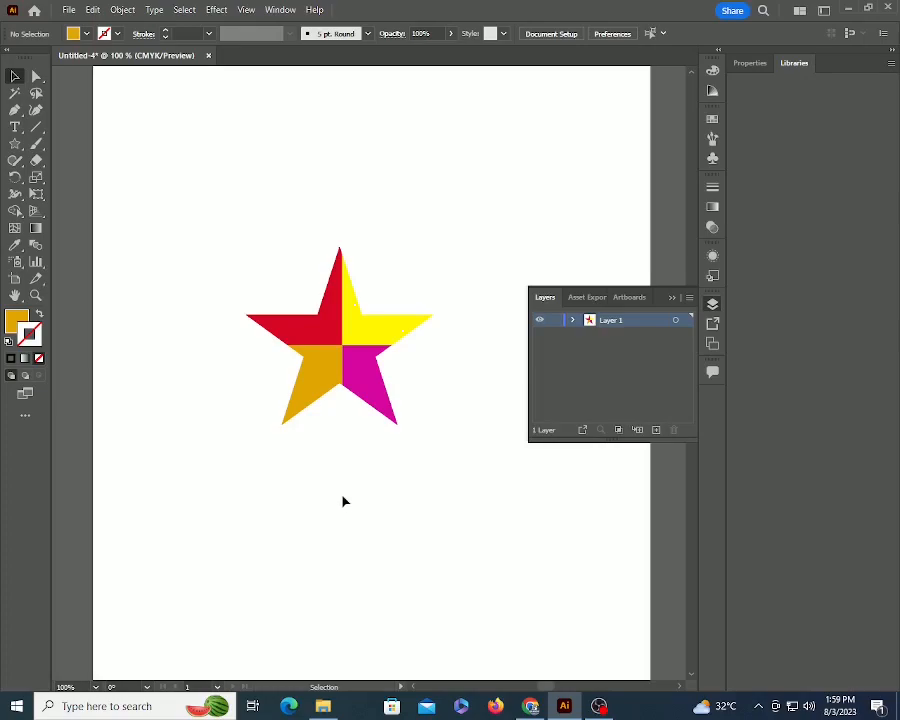
left_click_drag(221, 366, 293, 461)
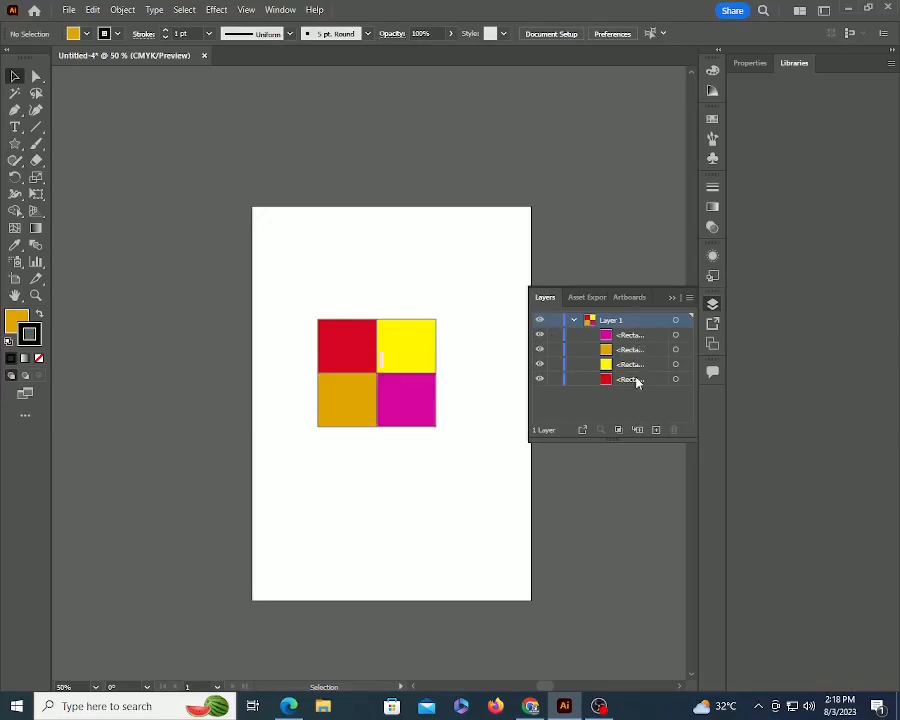
Distribute Layer 1's four rectangles into separate sublayers with Release to Layers (Sequence).
left_click(689, 297)
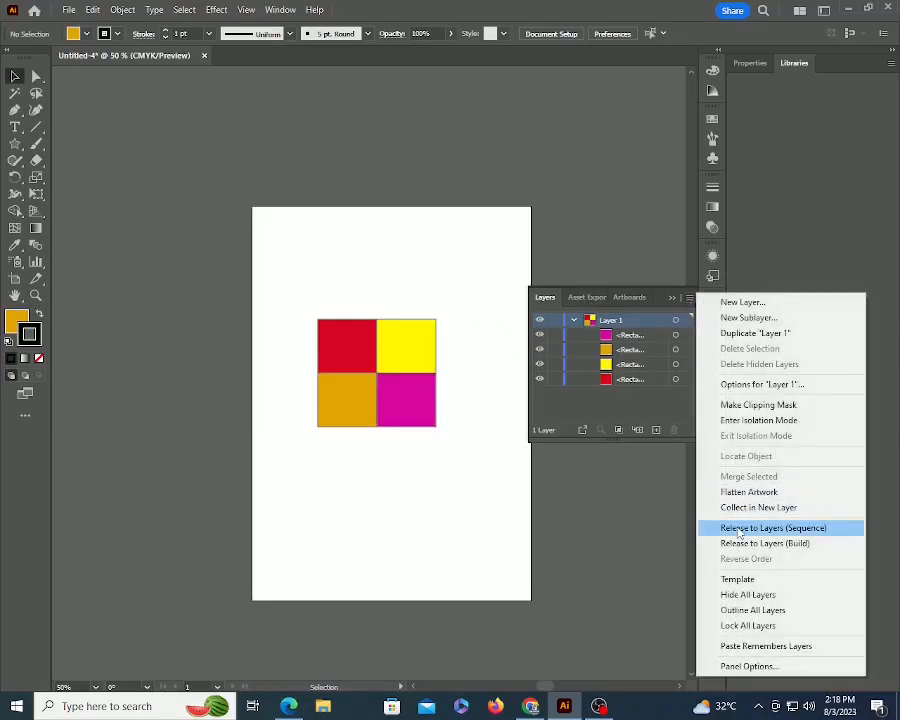
left_click(641, 405)
left_click(629, 325)
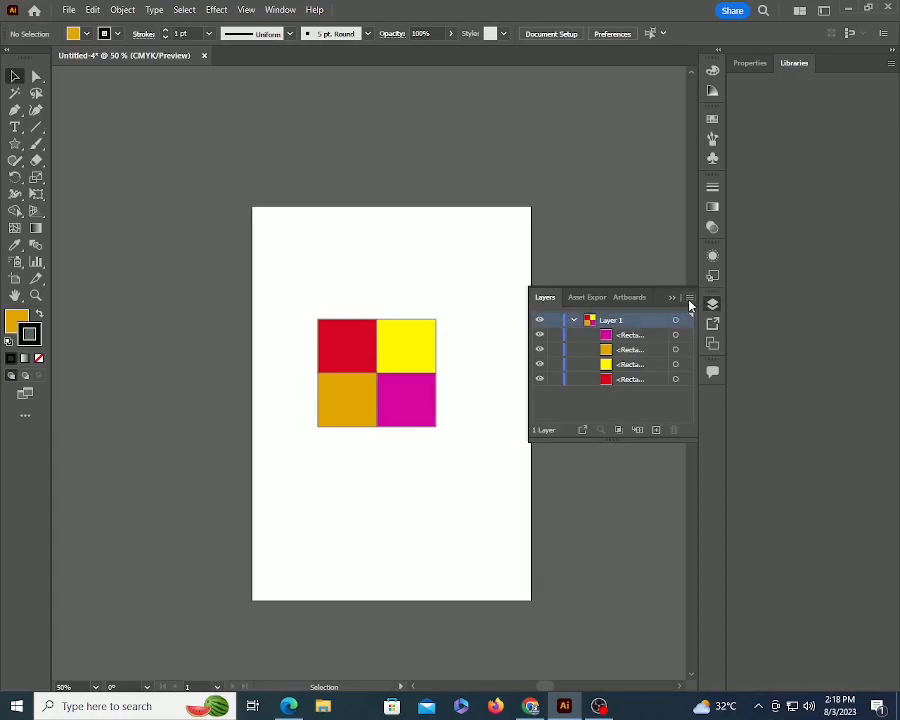
left_click(689, 297)
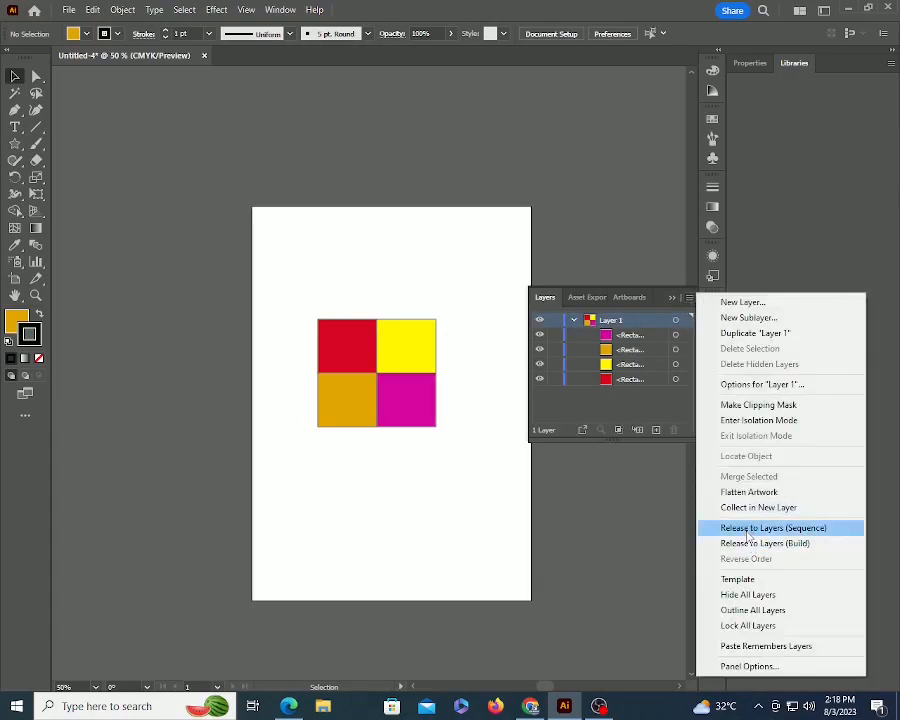
left_click(748, 530)
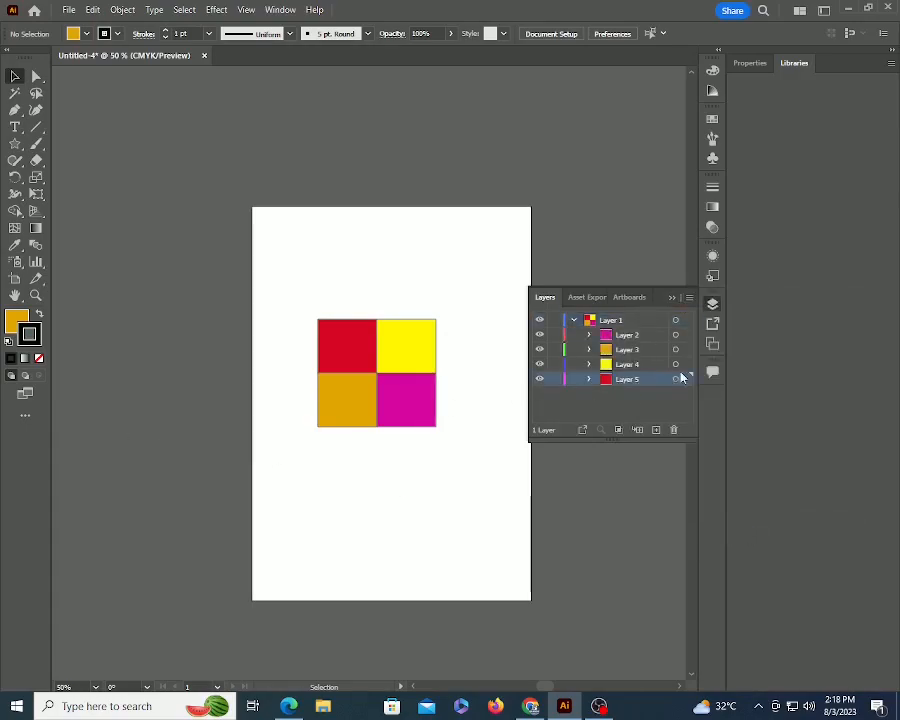
Hide the four released sublayers one by one and show them all again.
left_click(539, 334)
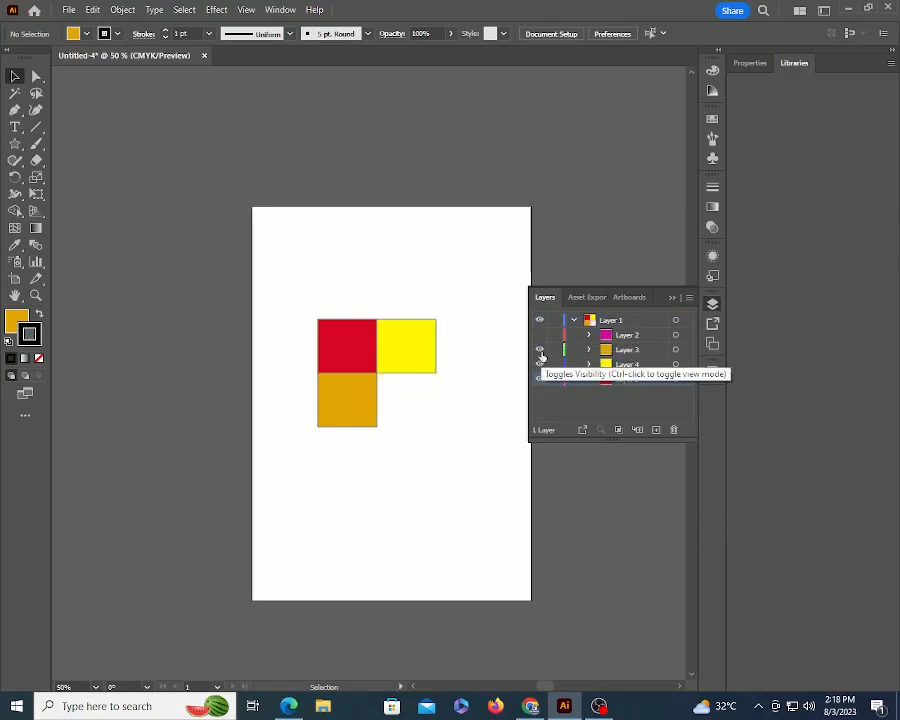
left_click(539, 349)
left_click(539, 364)
left_click(540, 380)
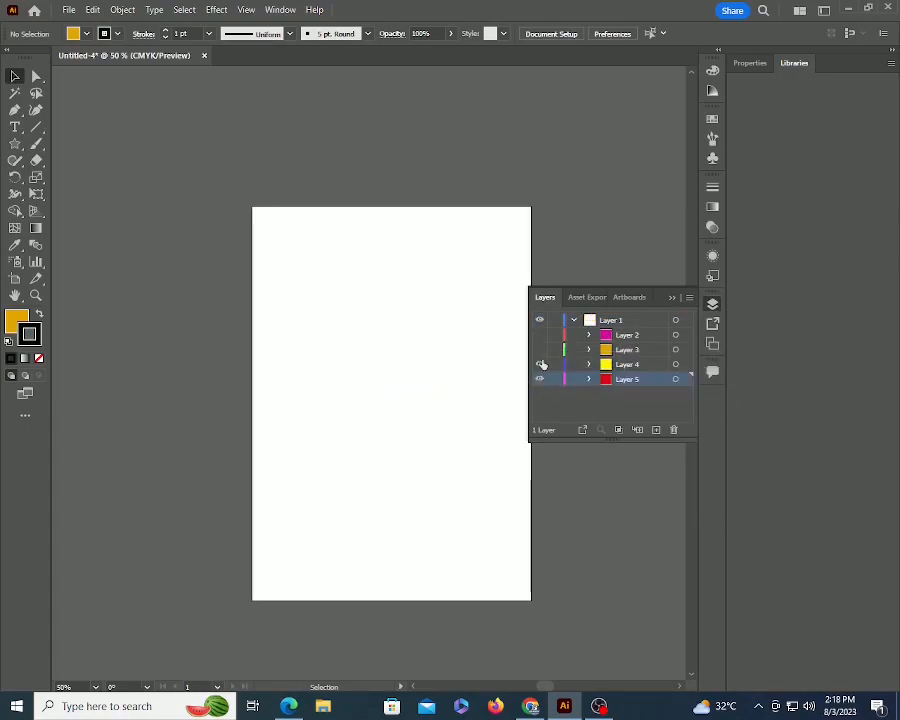
left_click(540, 380, "alt")
left_click(540, 380)
left_click(540, 380)
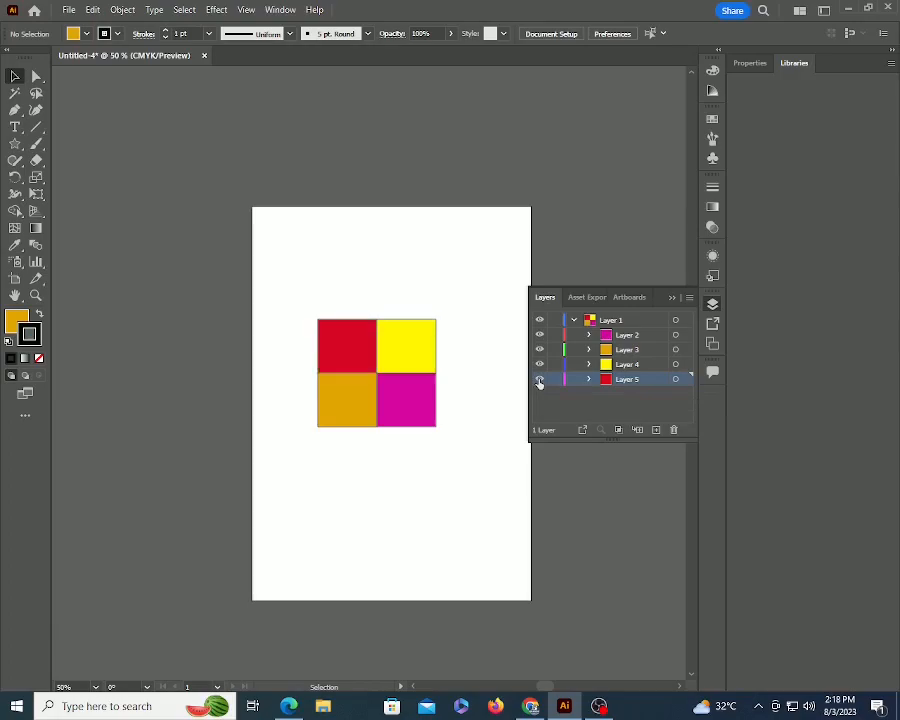
Undo the visibility changes and the sequence release so the rectangles sit directly in Layer 1.
key("ctrl+z")
key("ctrl+z")
key("ctrl+z")
key("ctrl+z")
key("ctrl+z")
key("ctrl+z")
key("ctrl+z")
key("ctrl+z")
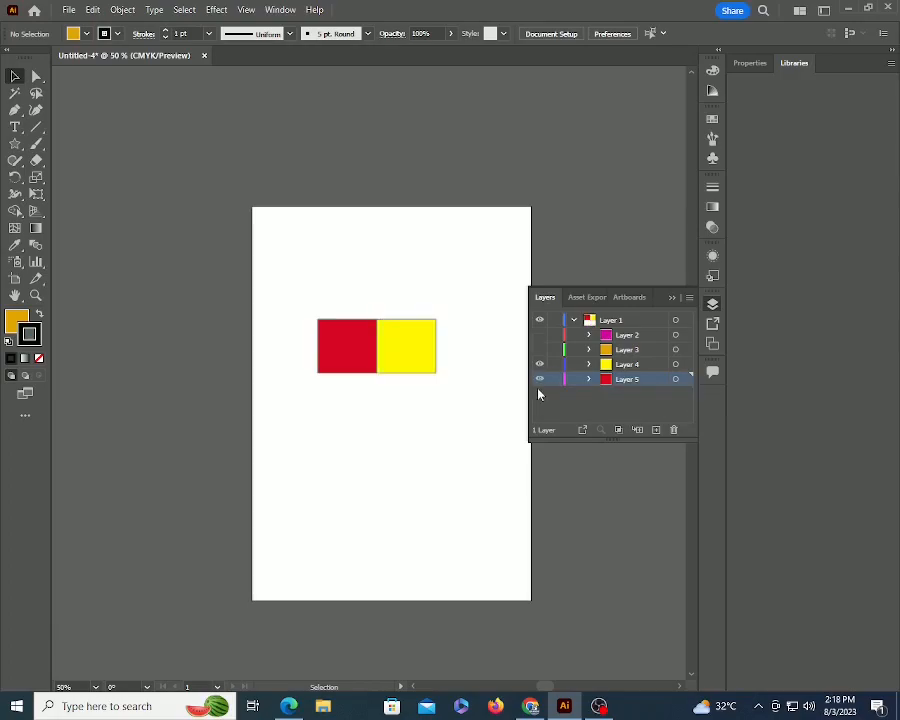
Release Layer 1's rectangles into cumulative sublayers with Release to Layers (Build).
left_click(690, 298)
left_click(638, 321)
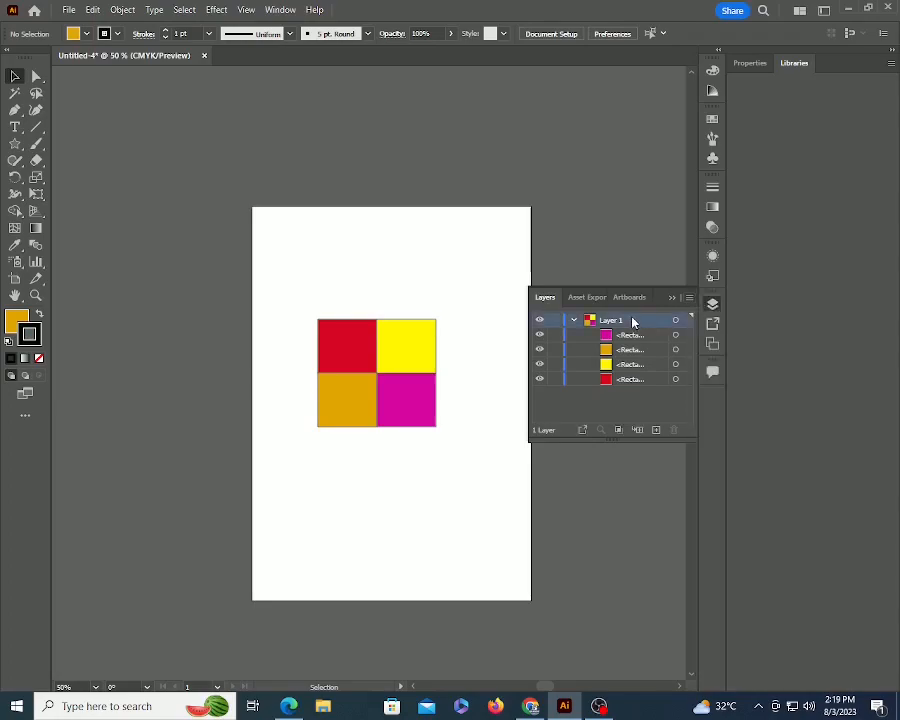
left_click(690, 298)
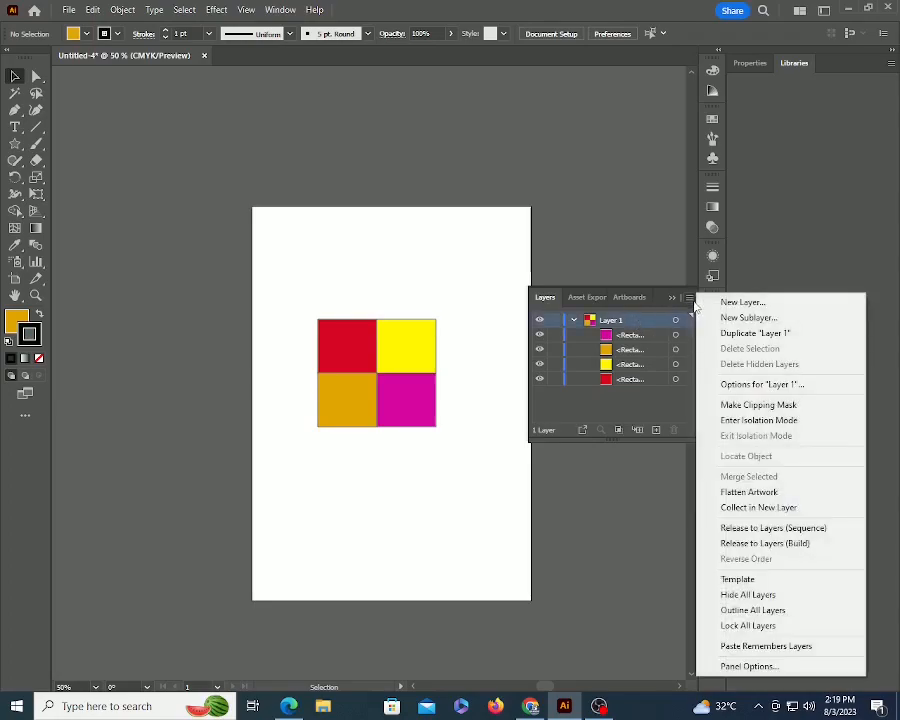
left_click(765, 546)
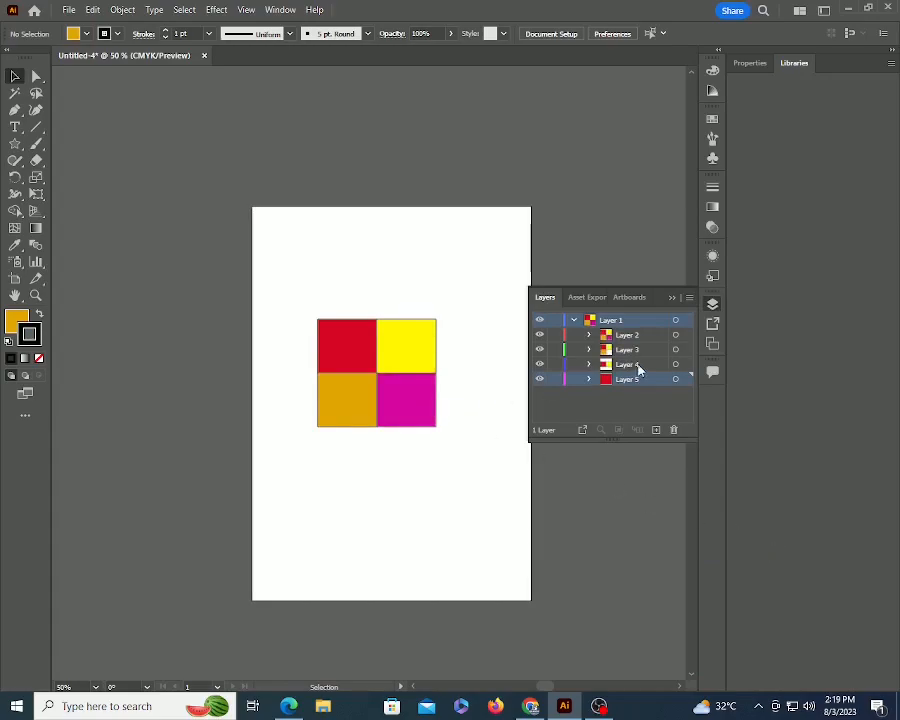
Select all artwork in Layer 2 and move its four rectangles up to the artboard's upper-left corner.
left_click(686, 336)
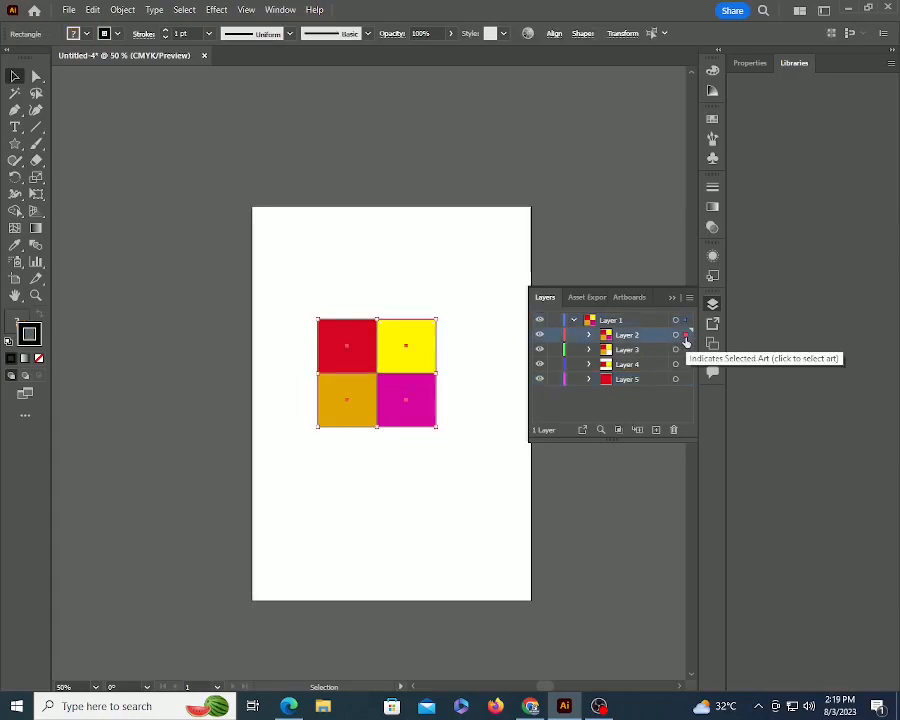
left_click_drag(406, 344, 232, 226)
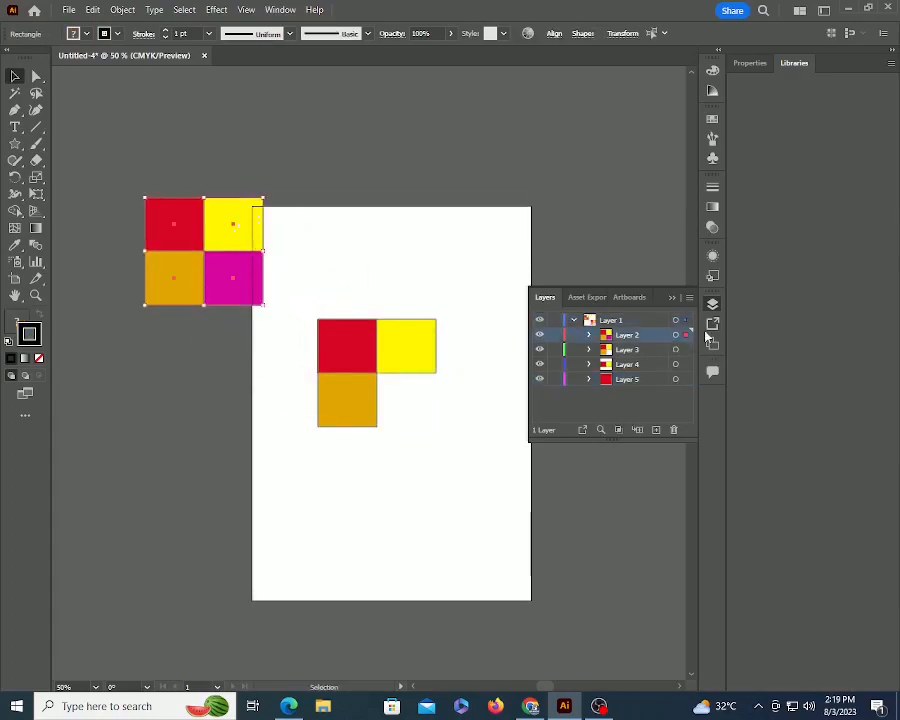
Move Layer 3's artwork to the artboard's upper-right corner and Layer 4's artwork below the remaining rectangle, and select Layer 5's red rectangle.
left_click(686, 349)
left_click_drag(377, 334, 497, 218)
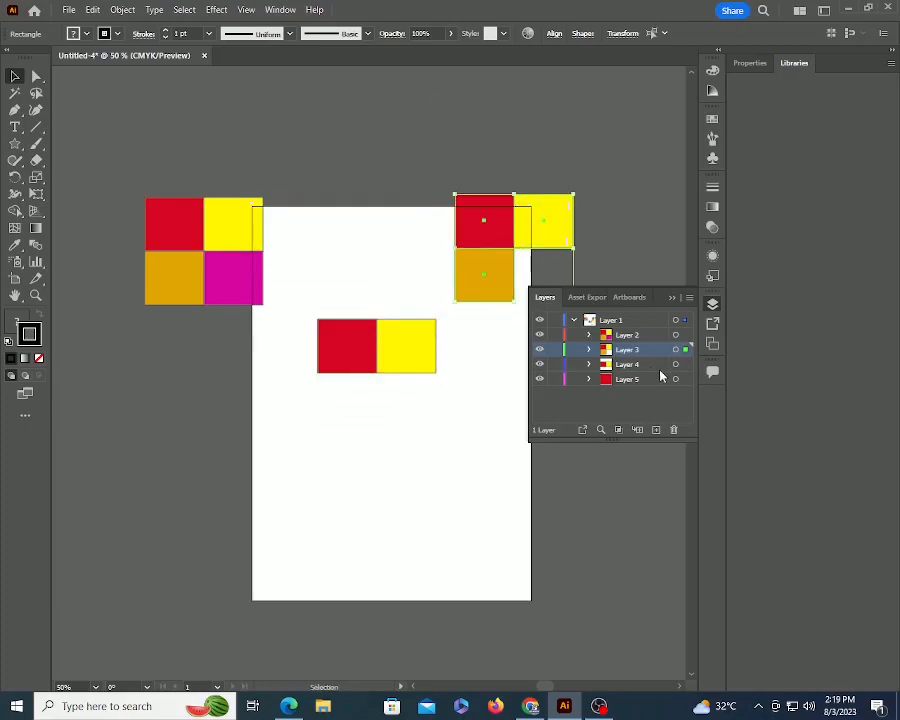
left_click(684, 364)
left_click_drag(352, 360, 357, 477)
left_click(340, 360)
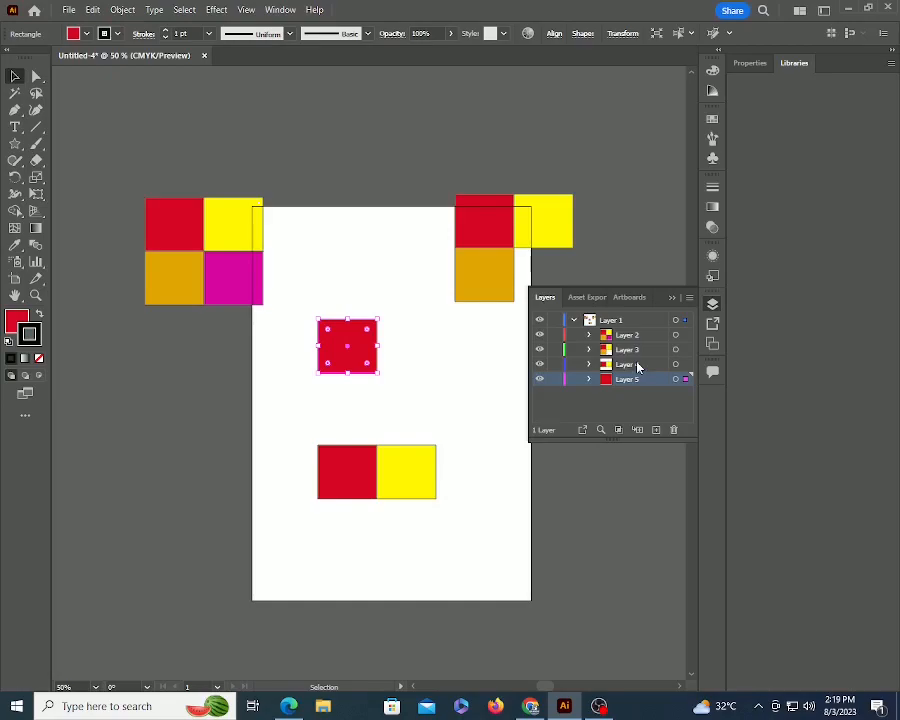
Undo the artwork moves and the build release so the four rectangles sit directly in Layer 1.
key("ctrl+z")
key("ctrl+z")
key("ctrl+z")
key("ctrl+z")
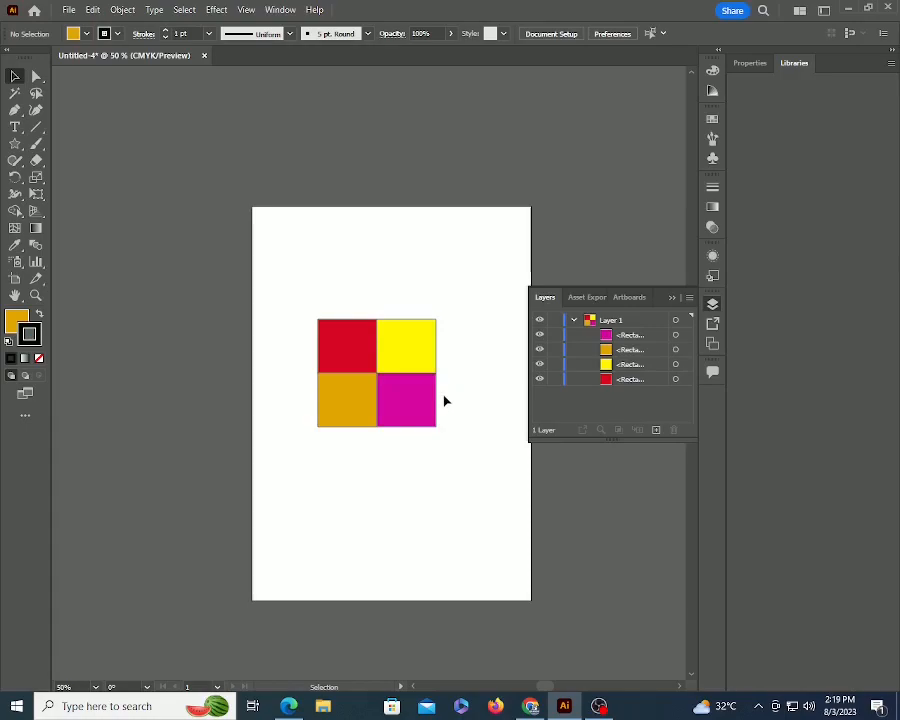
Collect the whole of Layer 1 for export as a single asset.
left_click_drag(297, 287, 427, 482)
left_click(427, 482)
left_click(342, 350)
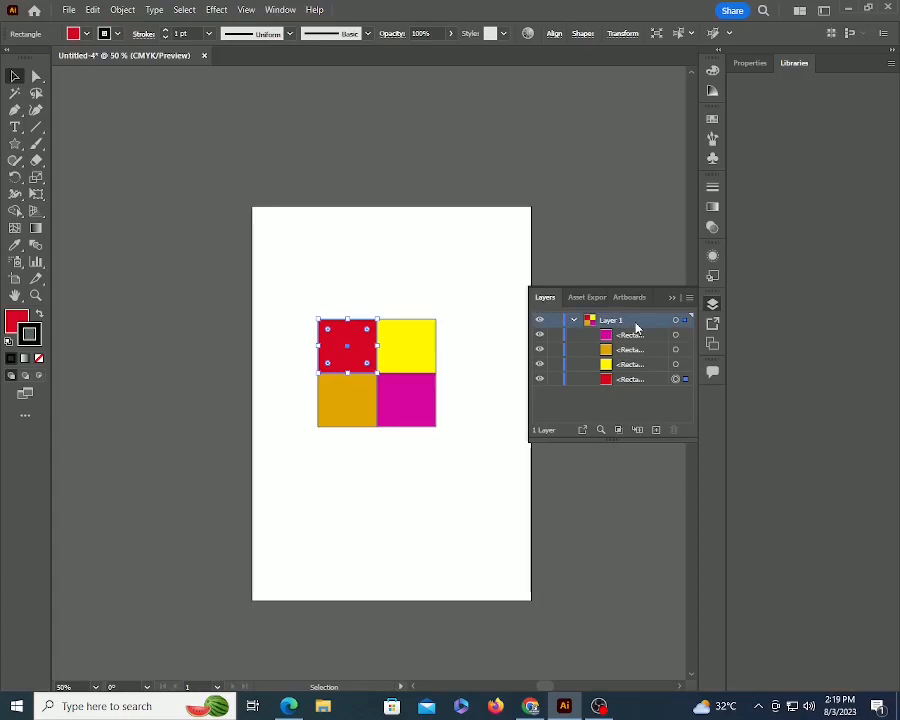
left_click(512, 446)
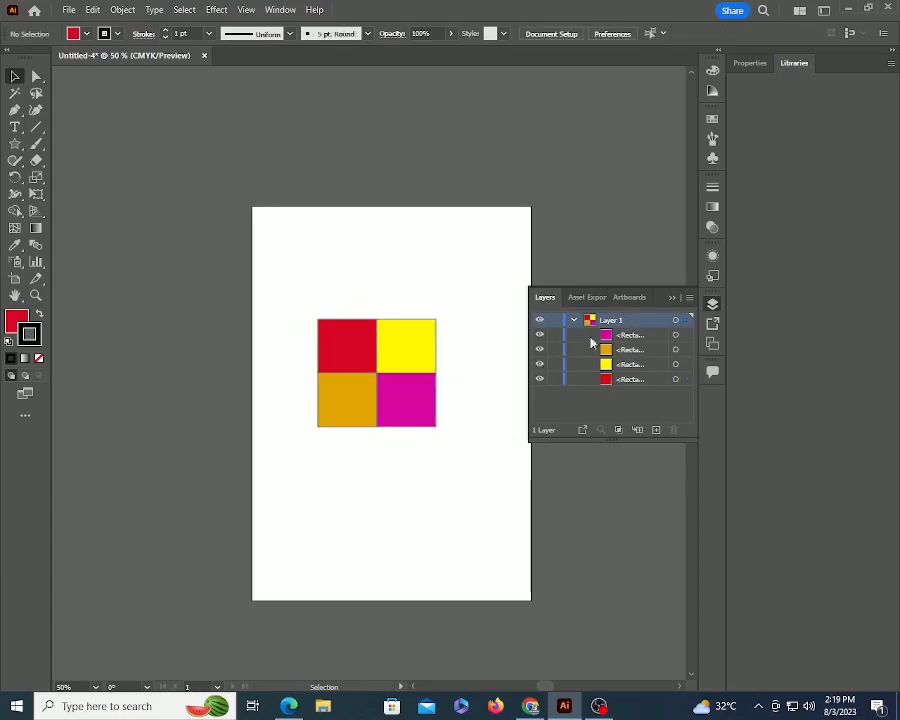
left_click(582, 430)
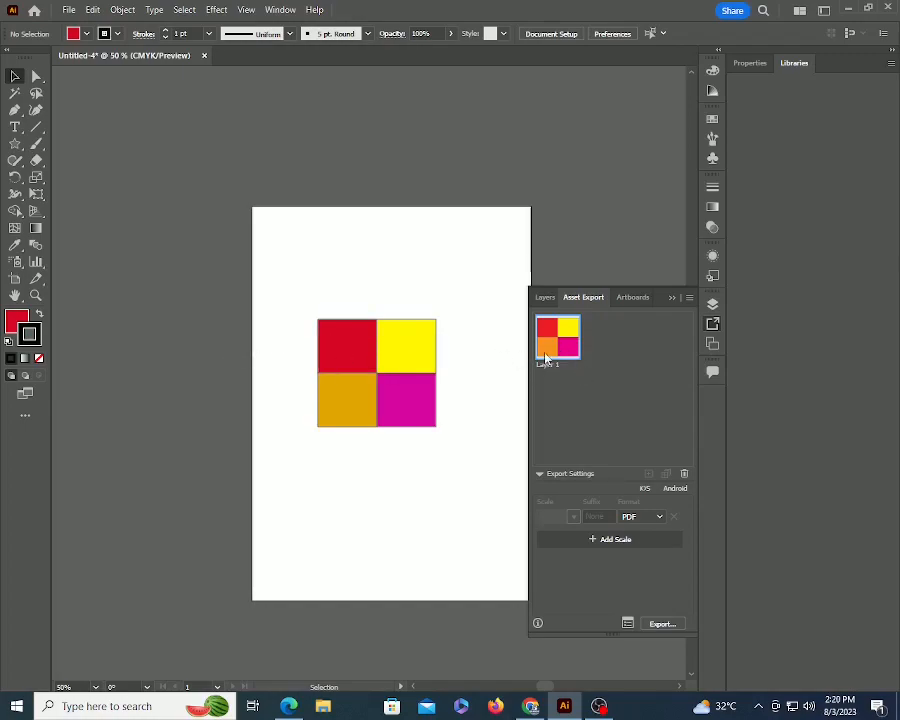
Generate a separate single export asset from each of the red, yellow and orange rectangles.
left_click(340, 352)
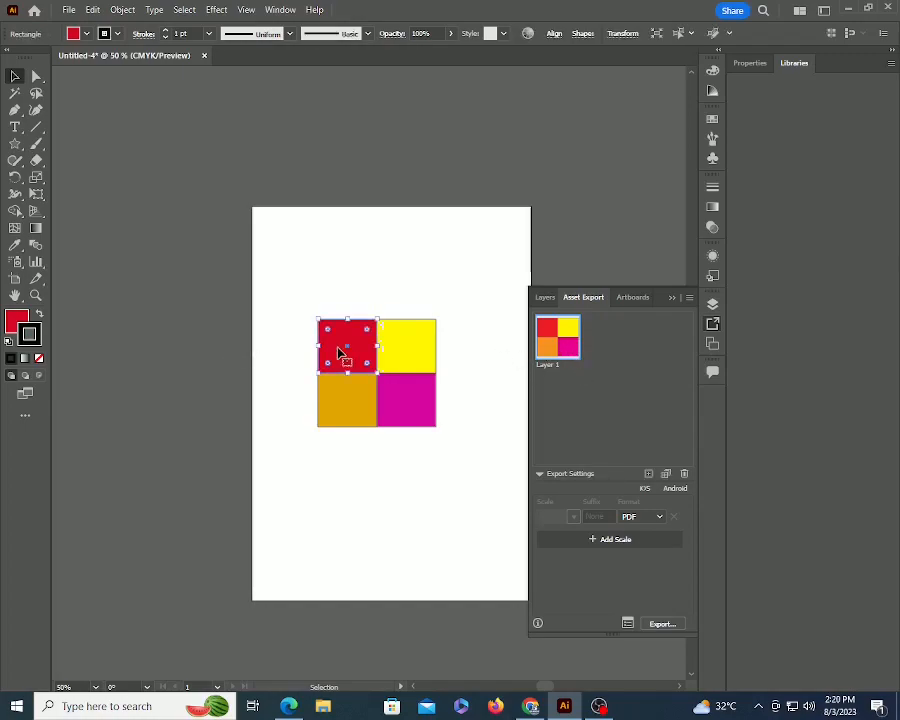
left_click(649, 474)
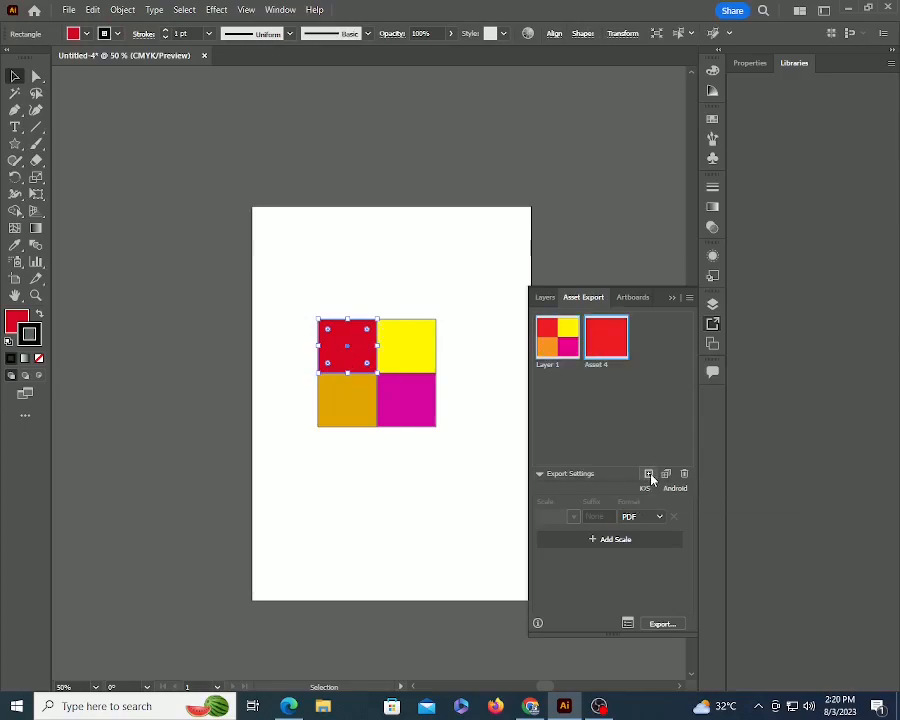
left_click(402, 350)
left_click(649, 474)
left_click(342, 410)
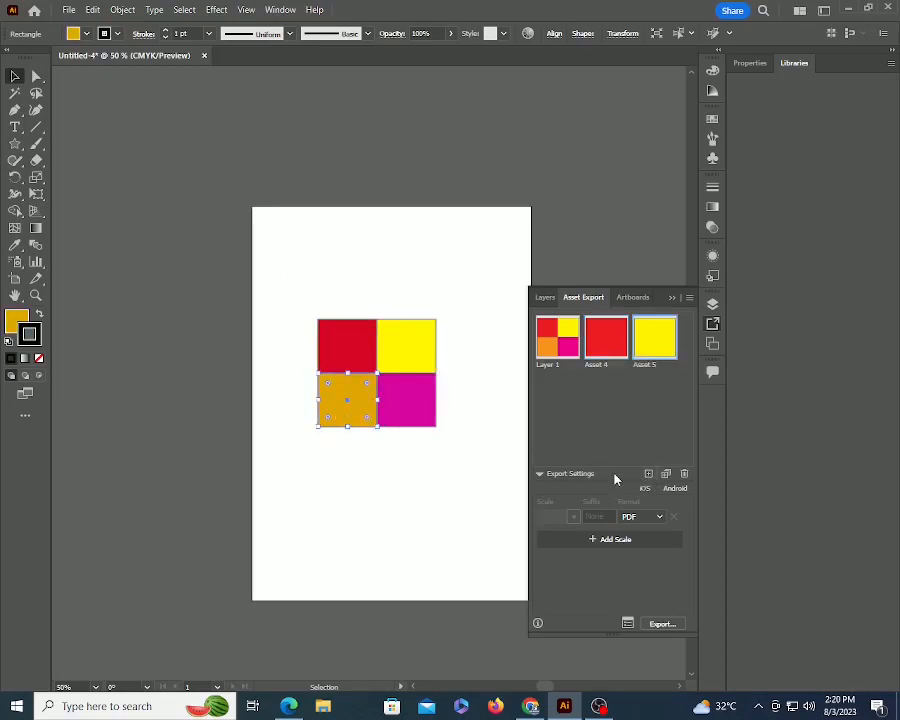
left_click(648, 475)
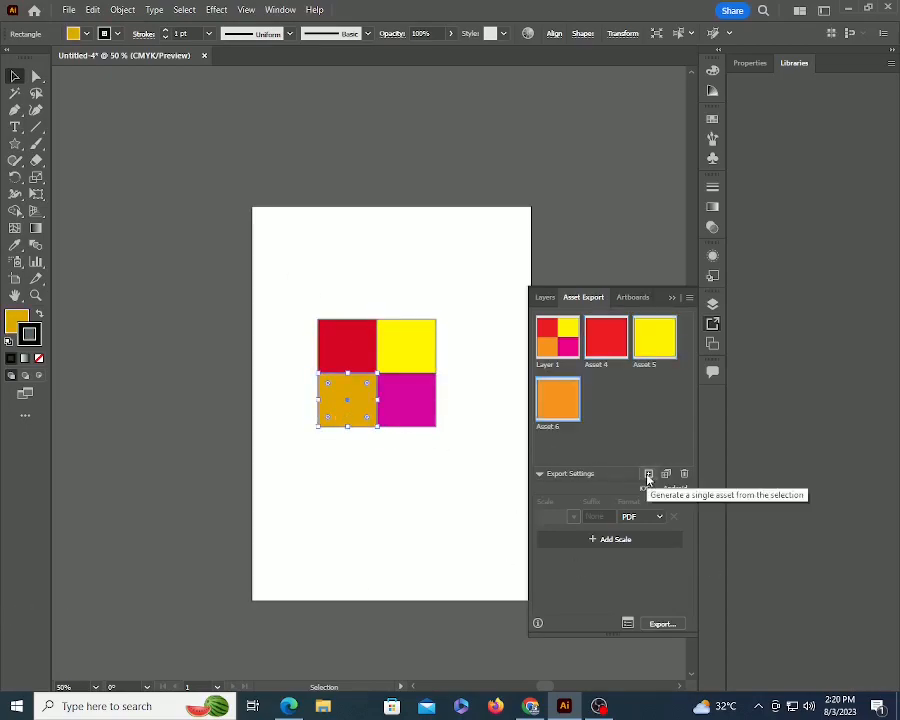
Undo the generation of the three individual rectangle assets.
key("ctrl+z")
key("ctrl+z")
key("ctrl+z")
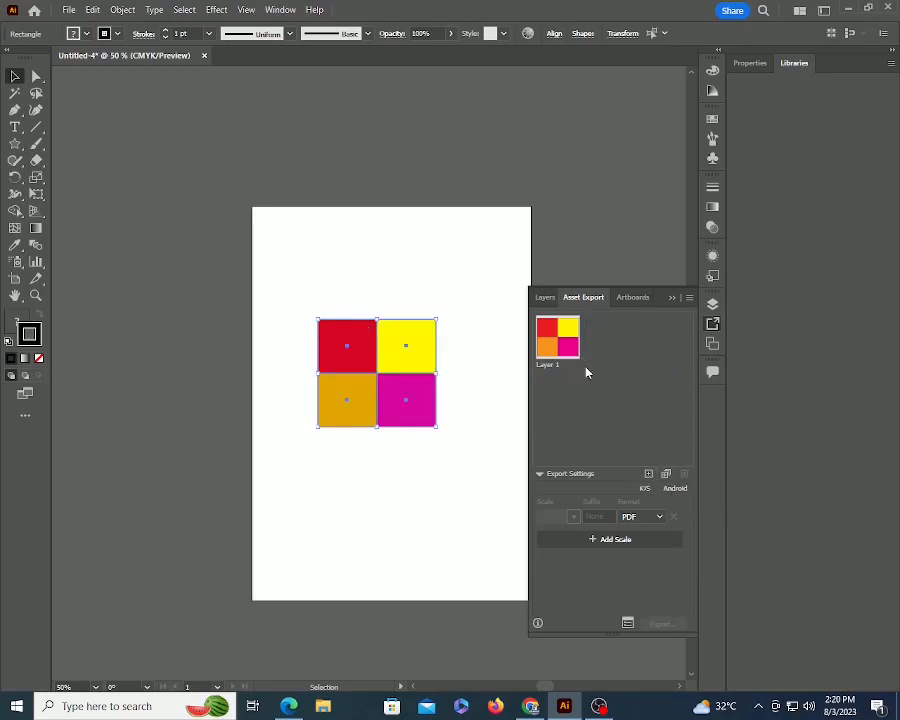
Generate multiple export assets at once from the four selected rectangles and delete the combined Layer 1 asset.
left_click(667, 476)
left_click(388, 584)
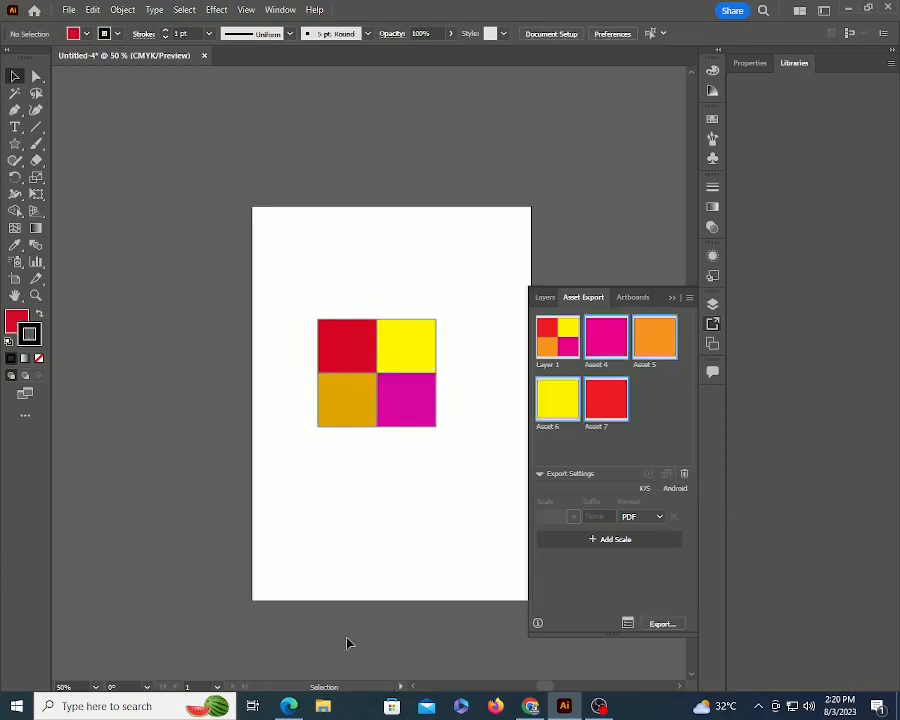
left_click(684, 474)
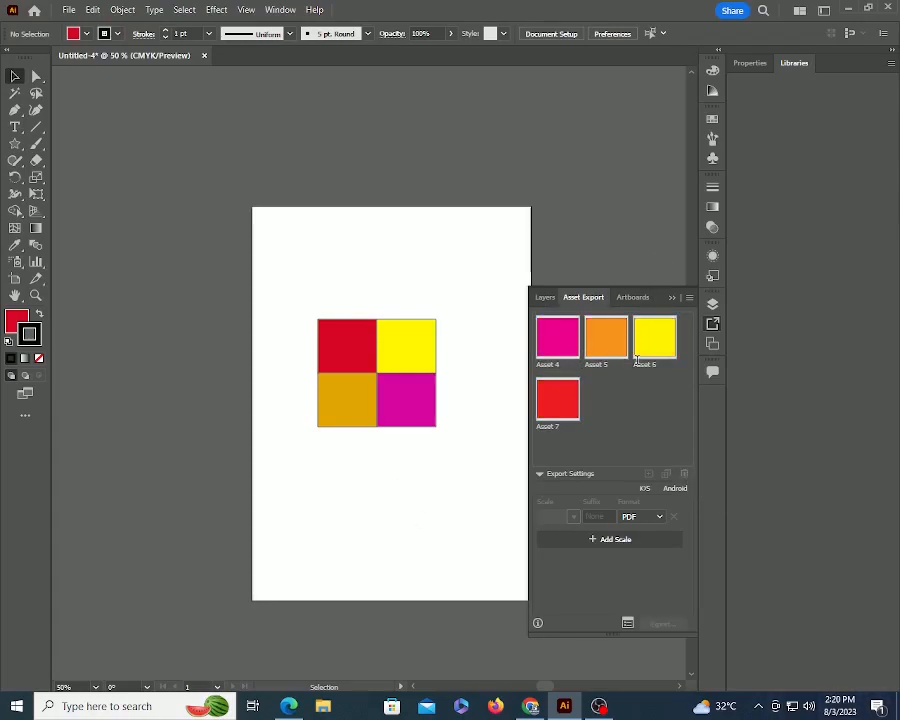
Set the export format to PNG at 1x scale and select all four assets.
left_click(659, 517)
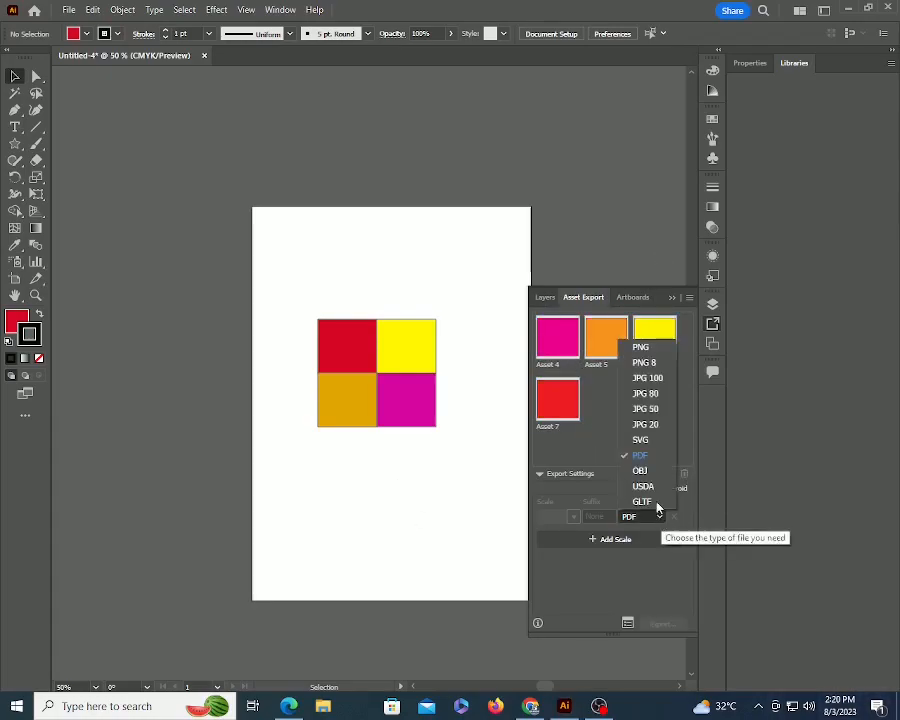
left_click(646, 349)
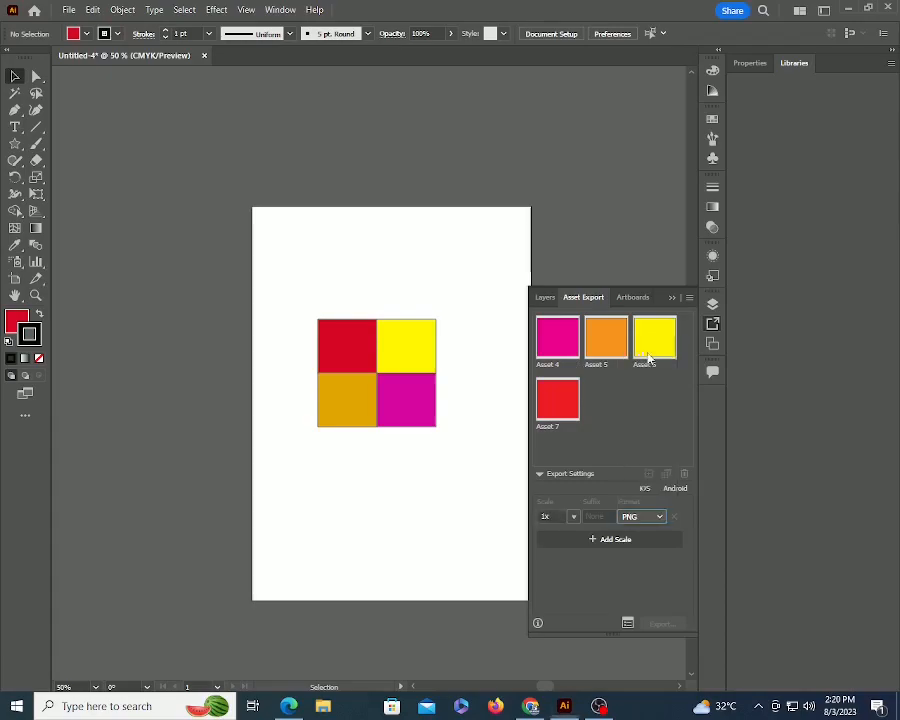
left_click(572, 517)
left_click(573, 521)
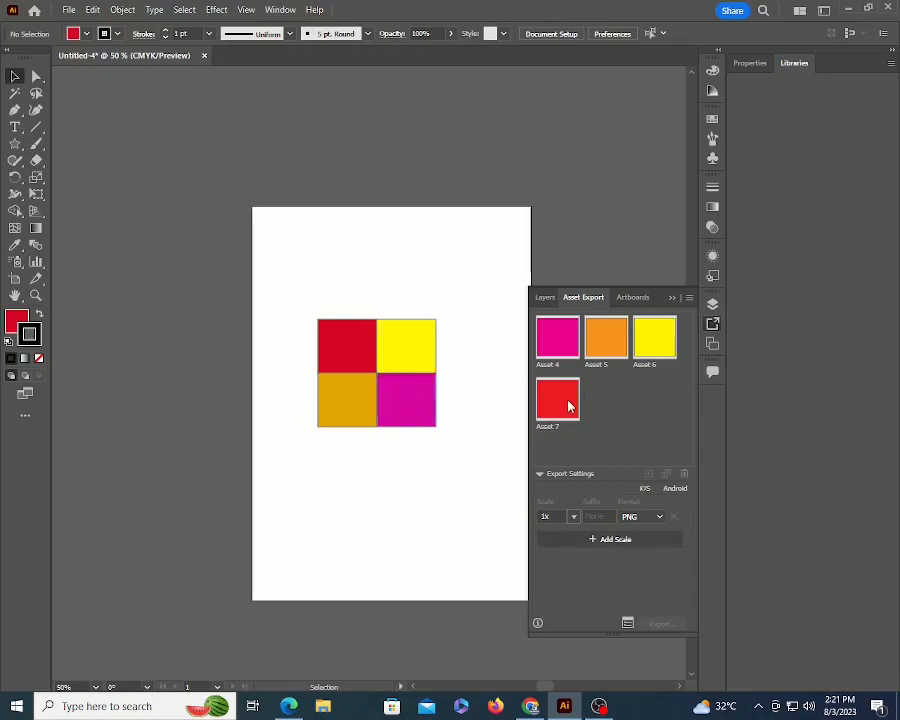
key("ctrl+a")
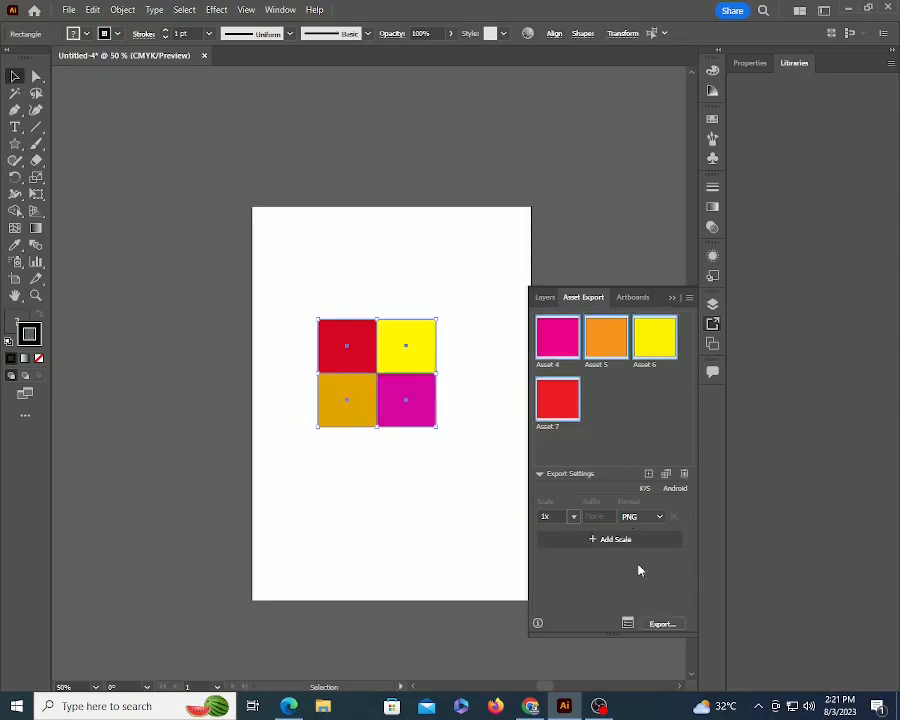
Start exporting the selected assets and create a new folder on the Desktop as their destination.
left_click(662, 625)
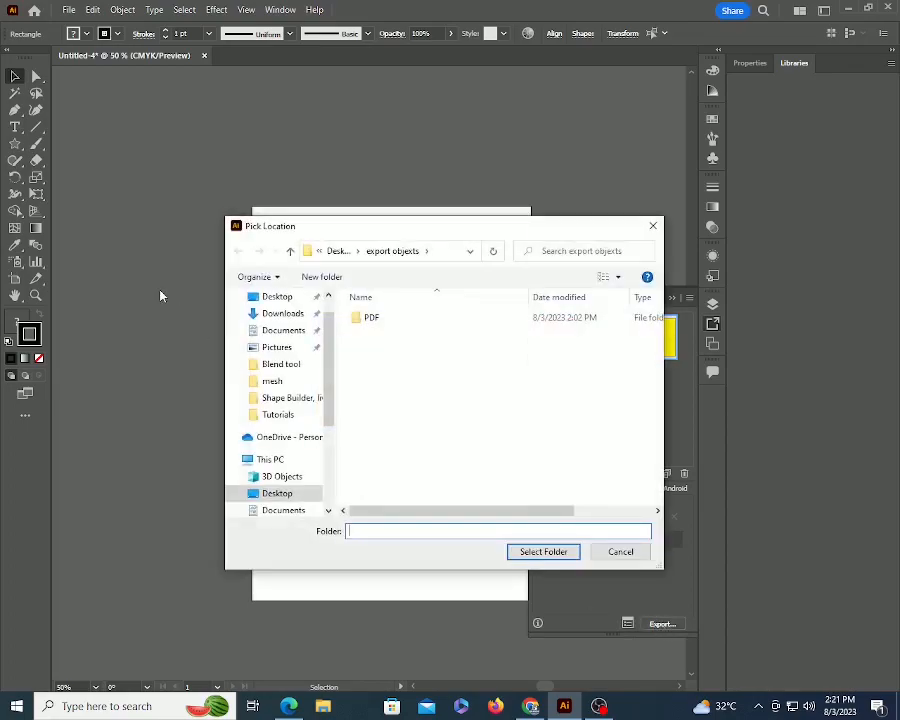
left_click(337, 251)
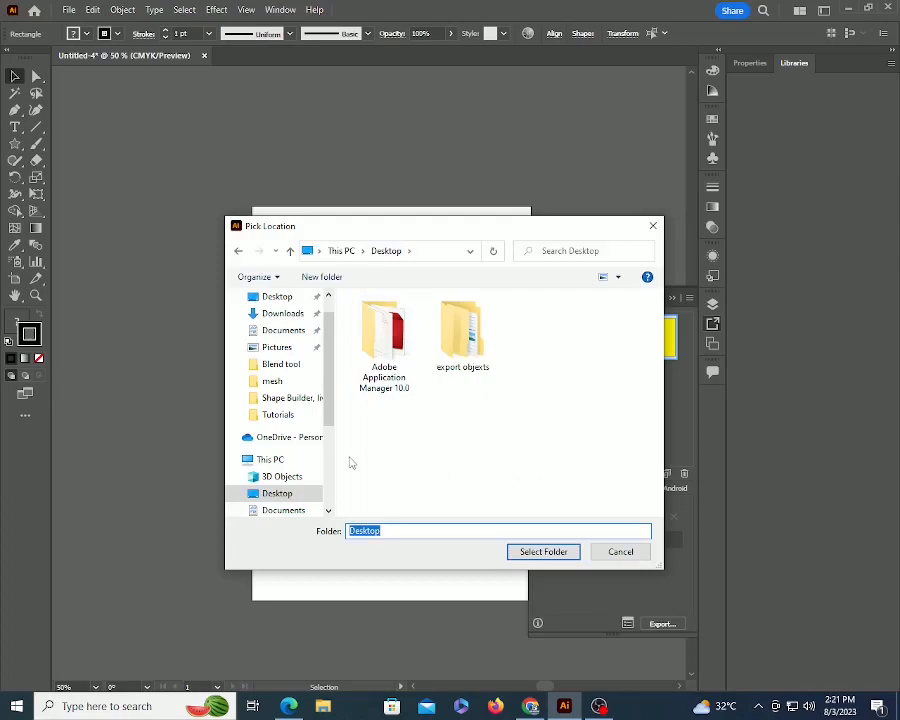
left_click(535, 450)
right_click(513, 447)
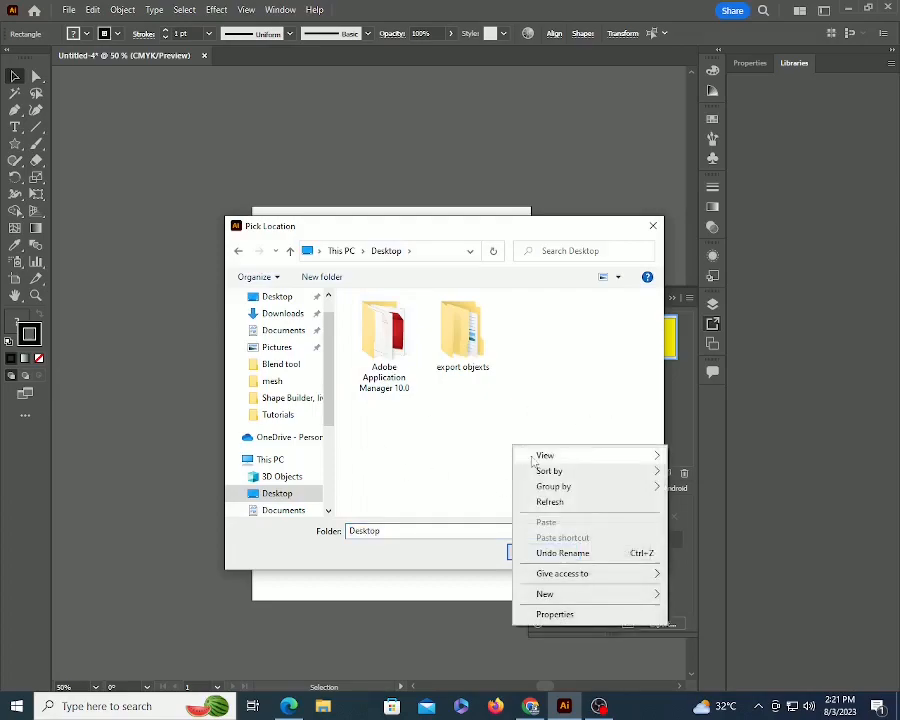
mouse_move(640, 594)
left_click(690, 593)
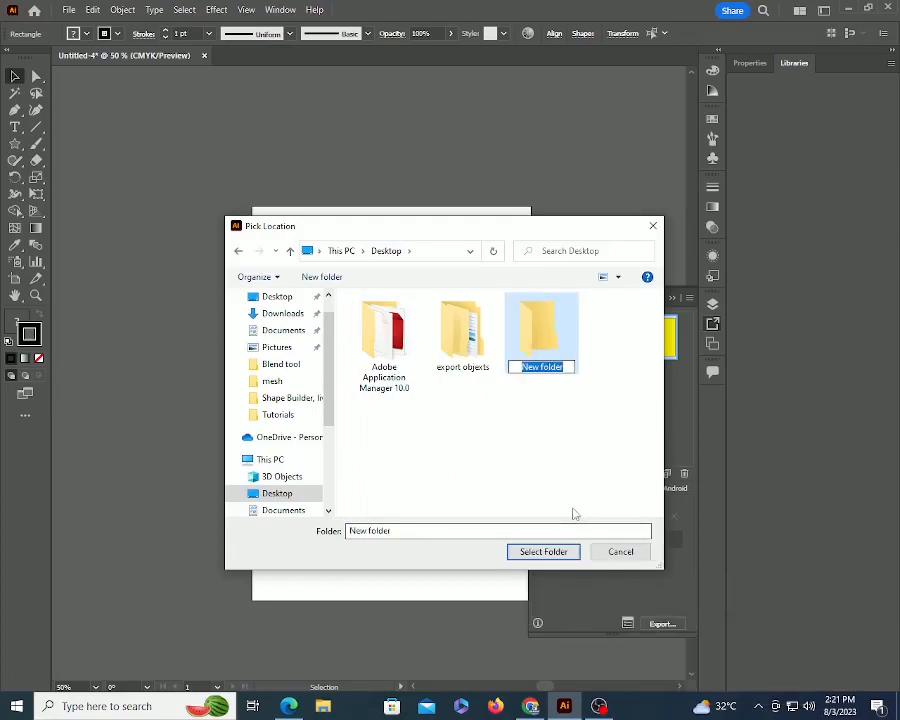
Name the new folder "export layers" and export the assets into it.
type("export objec")
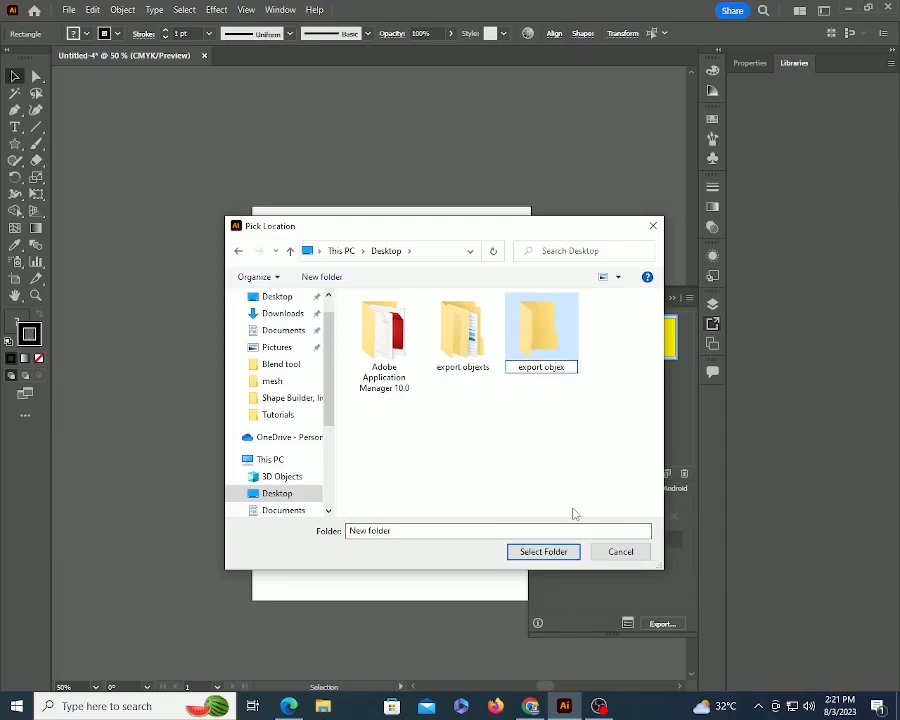
key("BackSpace")
key("BackSpace")
key("BackSpace")
key("BackSpace")
key("BackSpace")
type("layers")
key("Return")
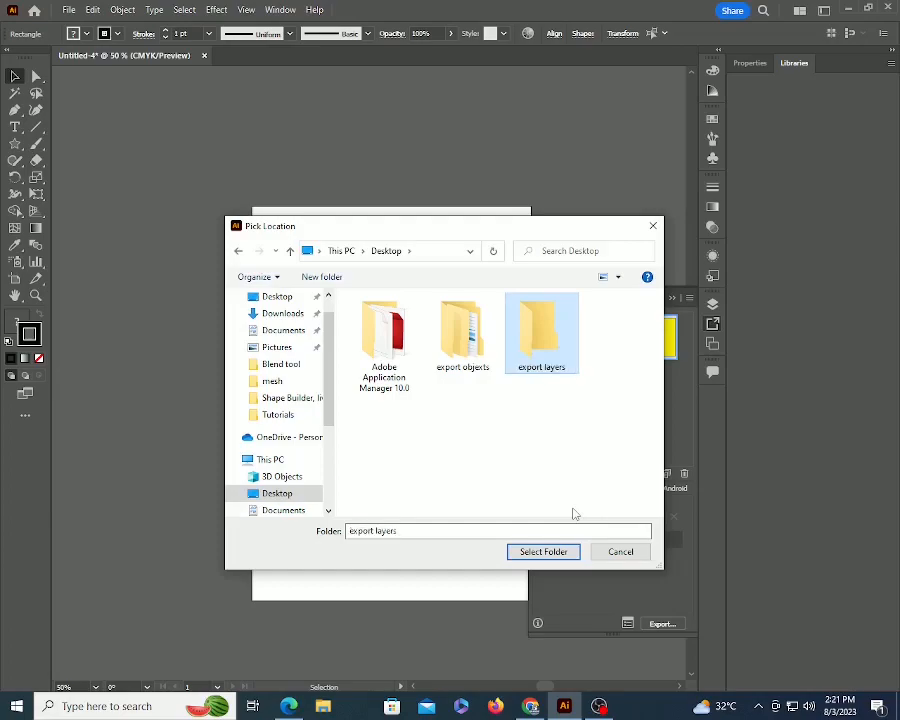
left_click(550, 551)
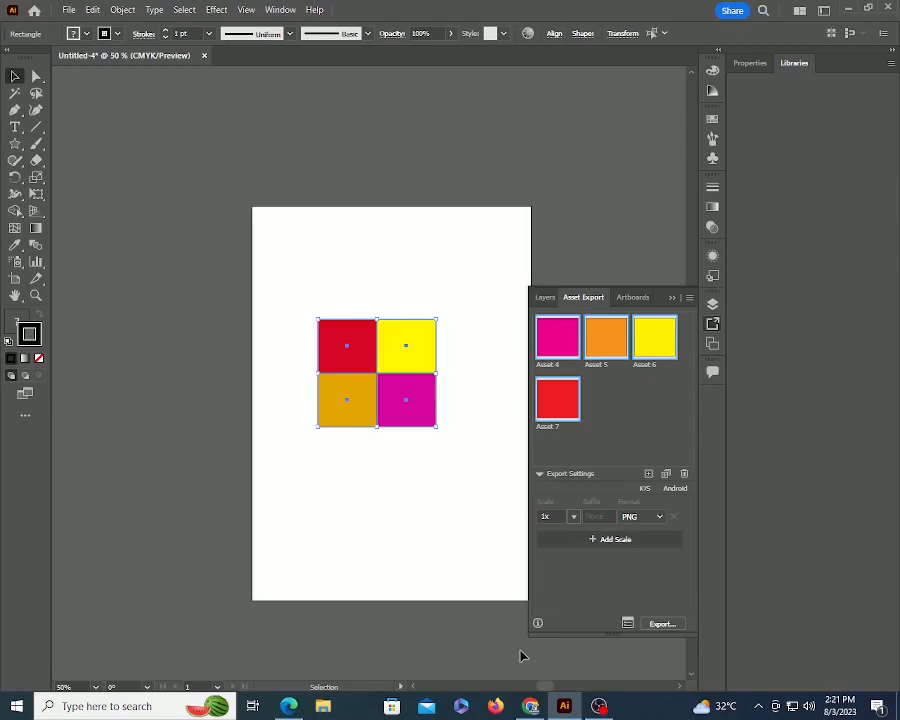
Switch to File Explorer and open Asset 4 from the 1x subfolder of the Desktop's export layers folder.
left_click(323, 706)
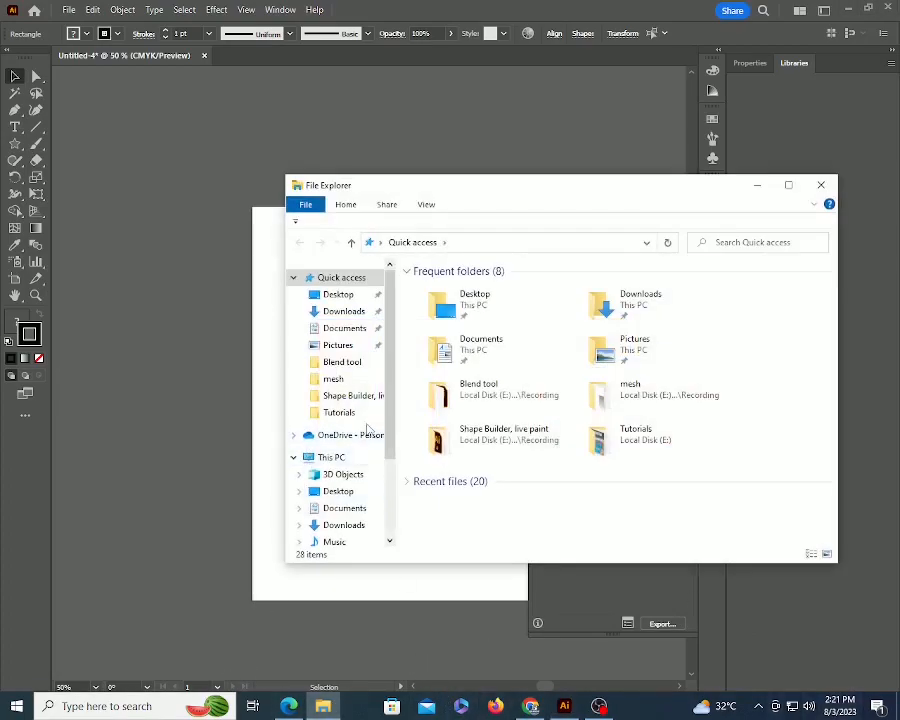
left_click(340, 294)
double_click(530, 305)
double_click(426, 288)
double_click(433, 308)
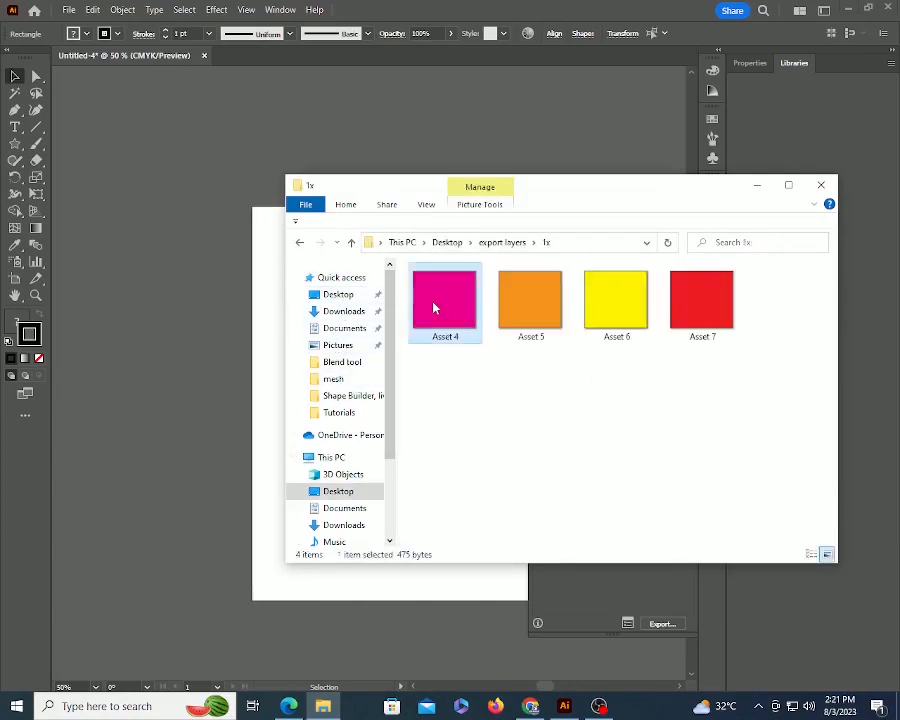
View the exported PNG assets forward and back in the image viewer, and close it.
key("Right")
key("Right")
key("Right")
key("Left")
key("Left")
key("Left")
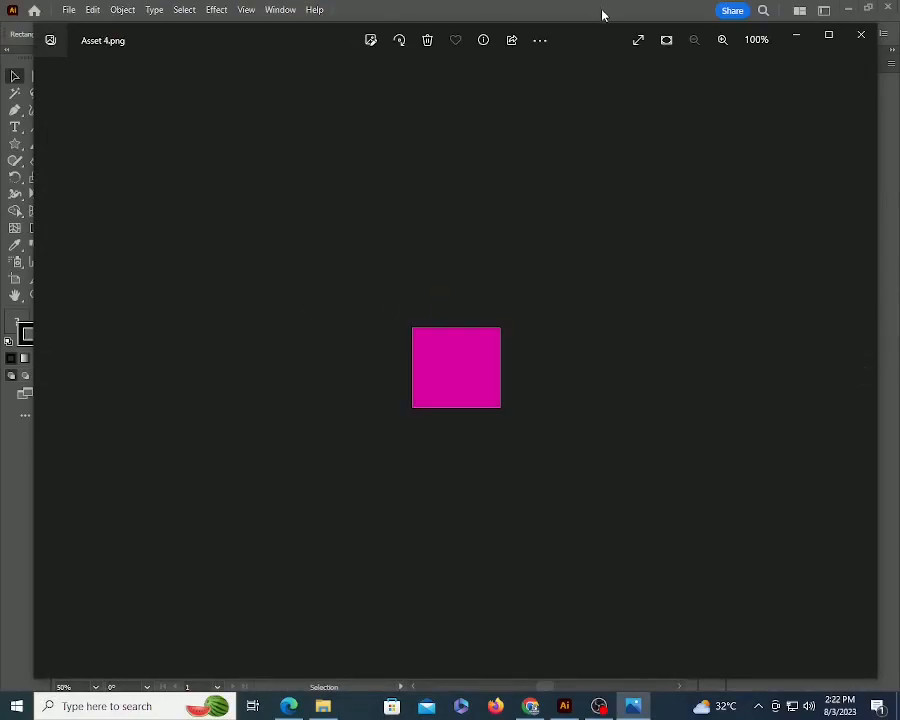
left_click(861, 35)
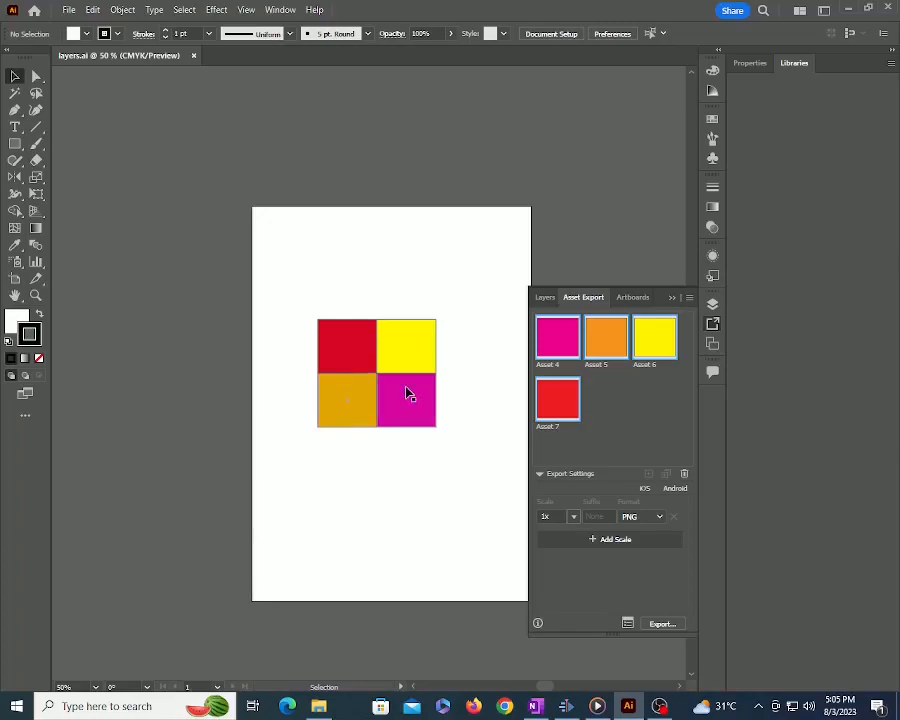
Return to the layers list and add a new empty layer above Layer 1.
left_click(402, 356)
left_click(547, 298)
left_click(307, 278)
left_click_drag(307, 278, 380, 454)
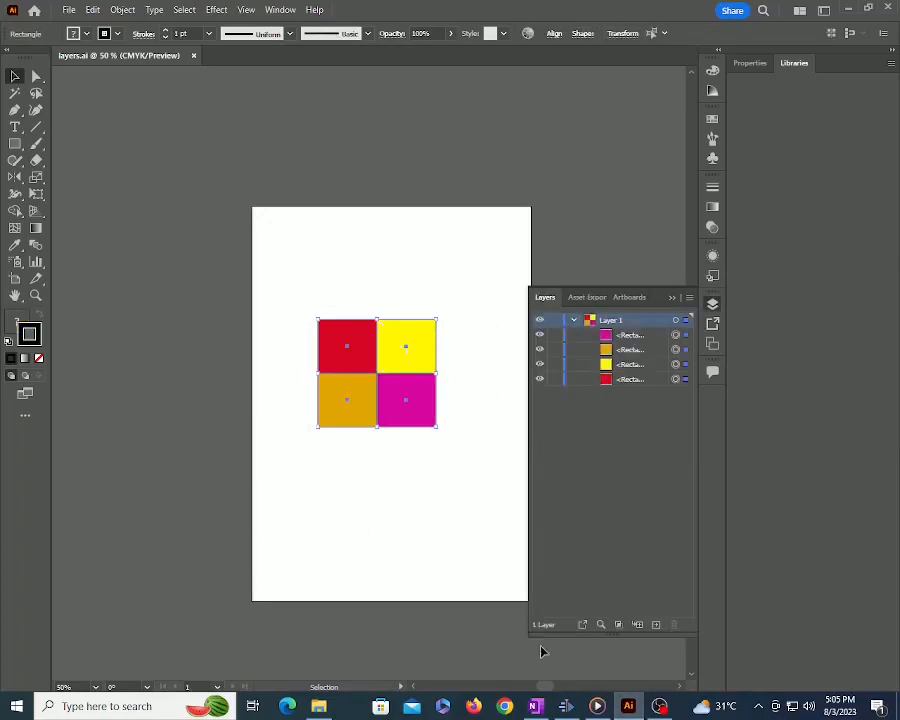
left_click(388, 457)
left_click(656, 624)
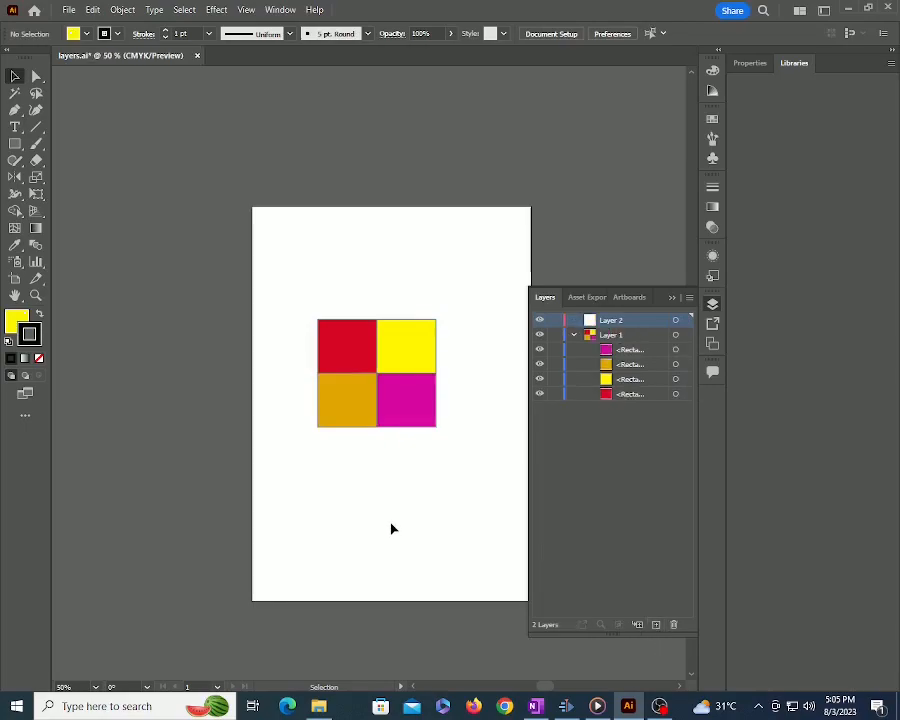
Draw a yellow ellipse and a yellow star on Layer 2, side by side below the four rectangles.
key("l")
left_click_drag(271, 478, 367, 538)
key("v")
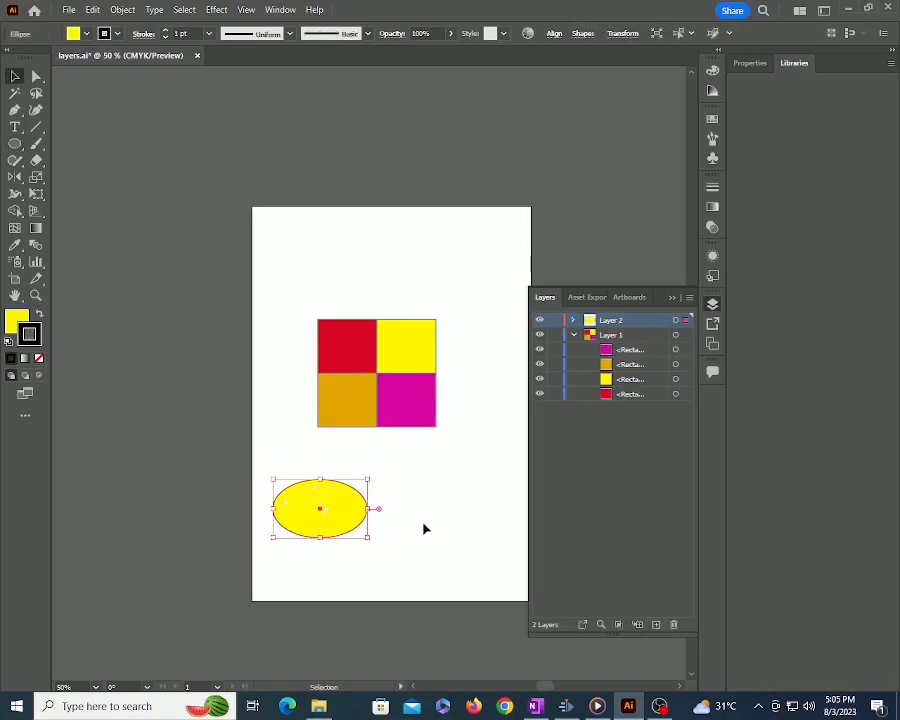
left_click(424, 529)
left_click_drag(15, 143, 78, 208)
left_click_drag(420, 487, 452, 514)
key("v")
Group the rectangles, ellipse and star from both layers together, and undo the grouping.
left_click(281, 272)
left_click_drag(281, 272, 490, 564)
key("a")
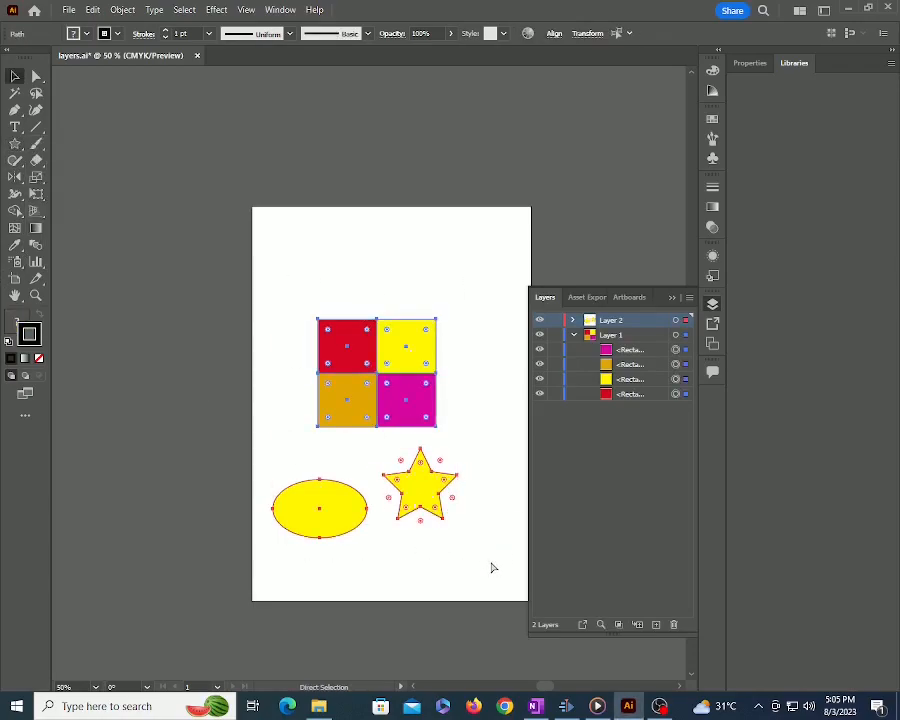
key("ctrl+g")
left_click(436, 558)
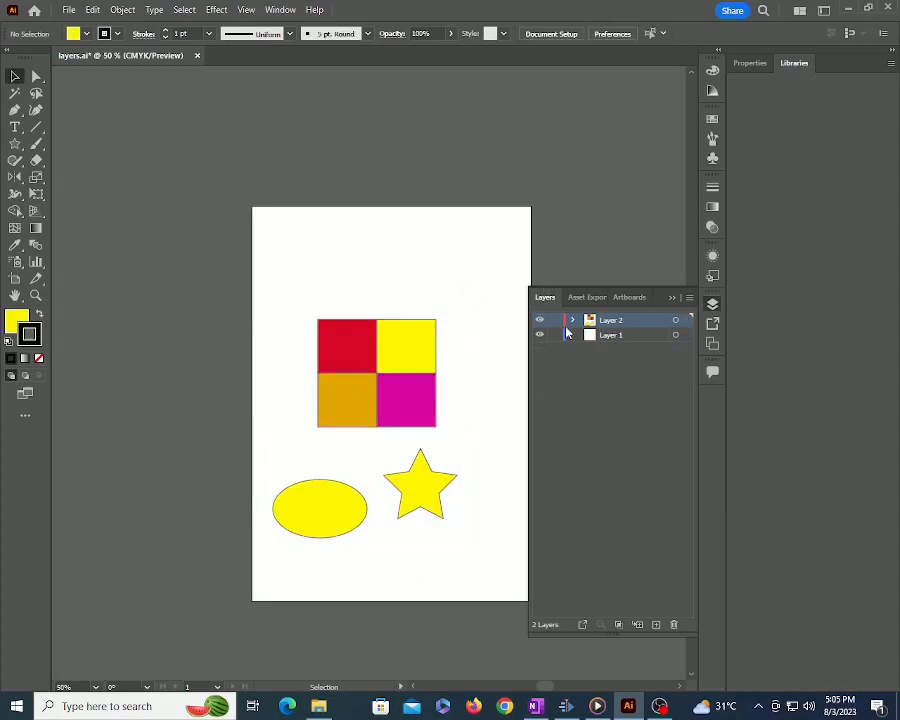
key("ctrl+z")
Move the star closer to the ellipse and clear the selection.
left_click(498, 440)
left_click(426, 496)
left_click(315, 505)
left_click(402, 500)
left_click_drag(402, 500, 376, 506)
left_click(457, 492)
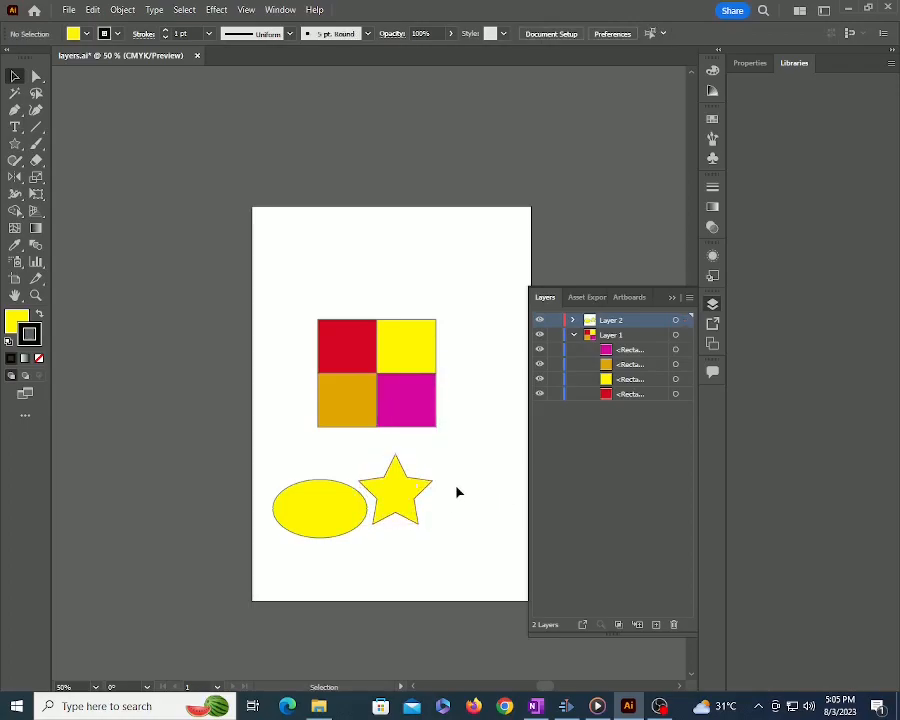
Locate the magenta rectangle's entry in the layers list, and hide and show the rectangle again.
left_click(431, 396)
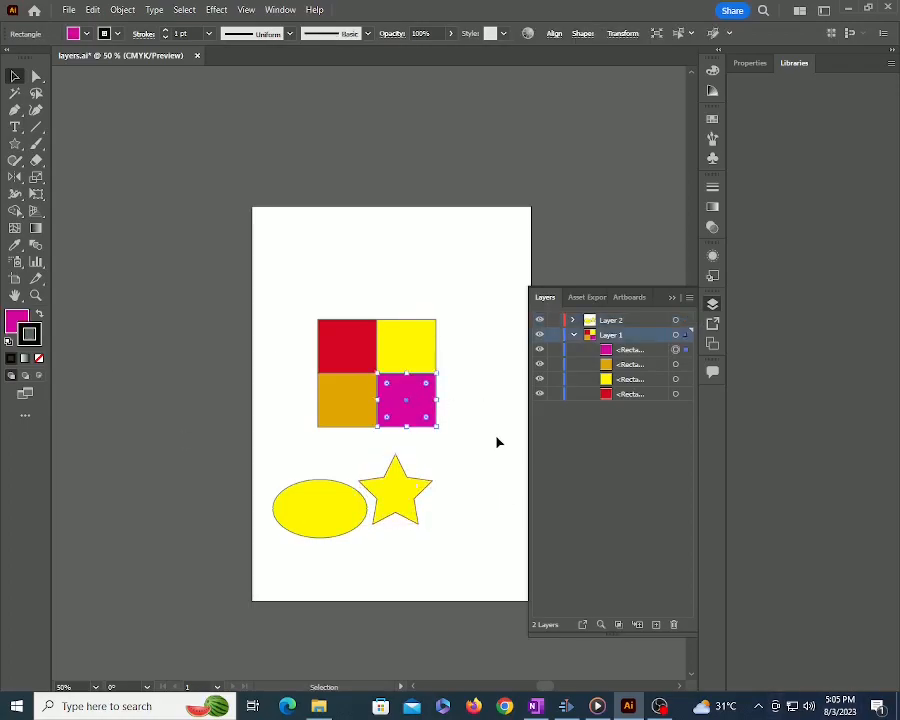
left_click(600, 625)
left_click(539, 350)
left_click(539, 351)
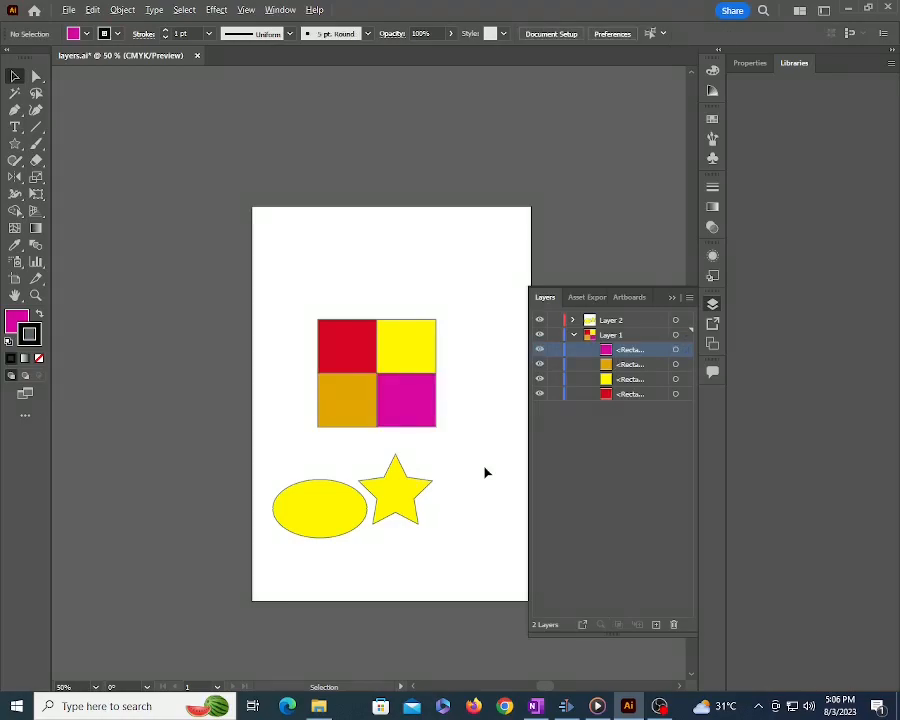